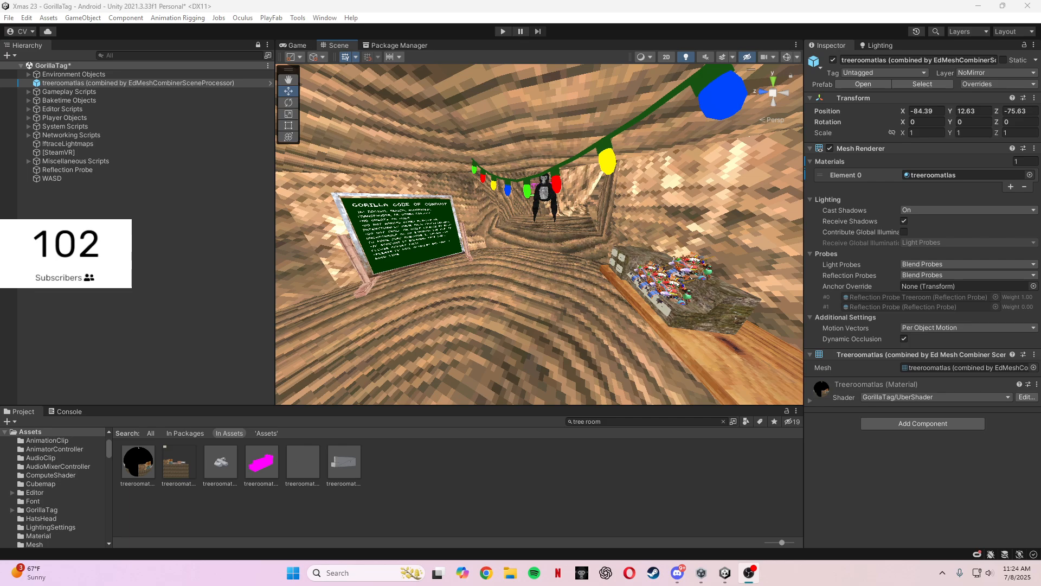
Clear the "tree room" asset search so the whole Assets folder is listed again
left_click(72, 414)
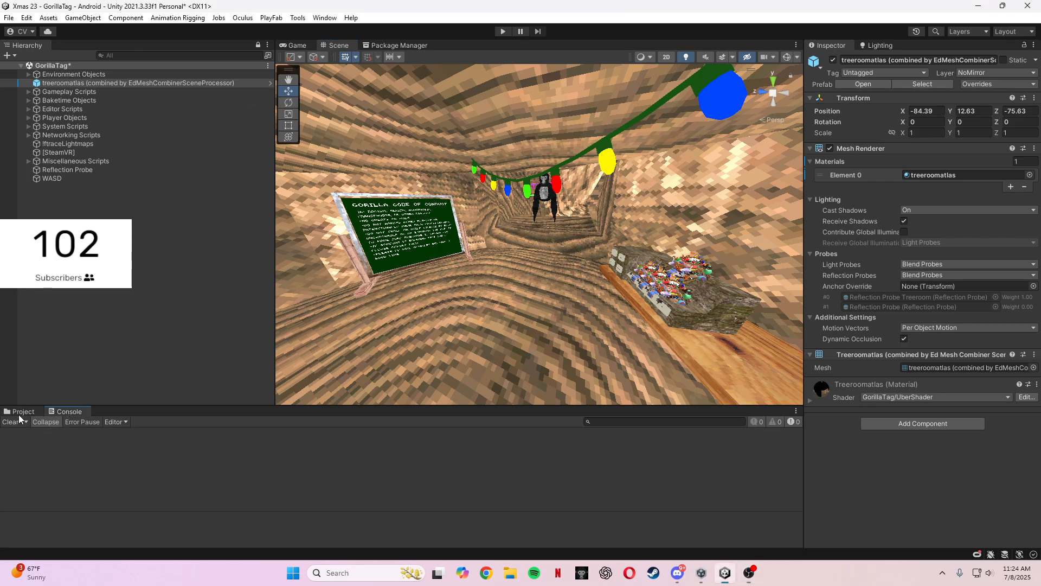
left_click(13, 421)
left_click(29, 411)
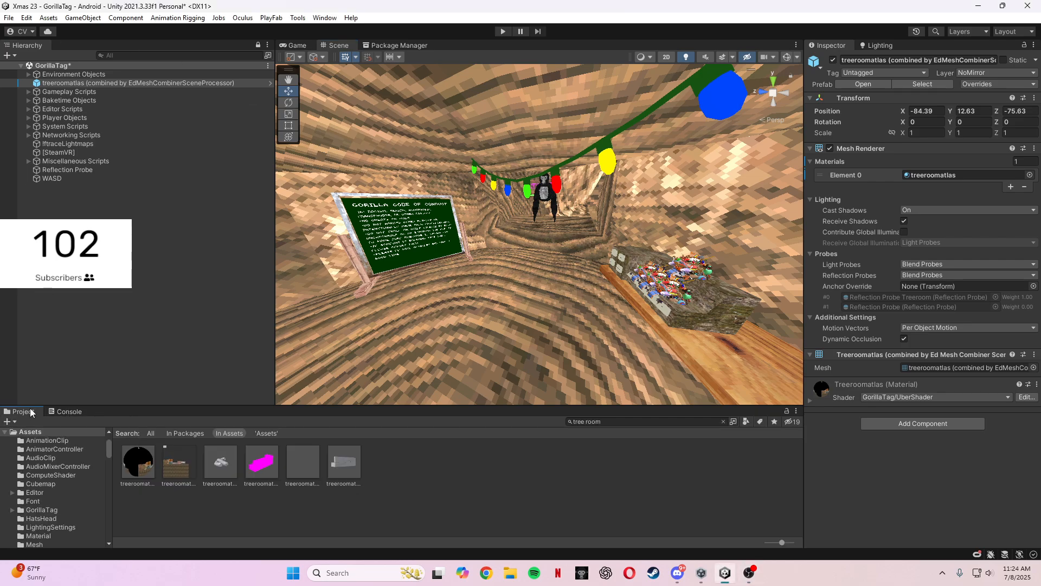
left_click(723, 421)
Deactivate the combined treeroomatlas mesh object in the scene
right_click_drag(705, 379, 366, 235)
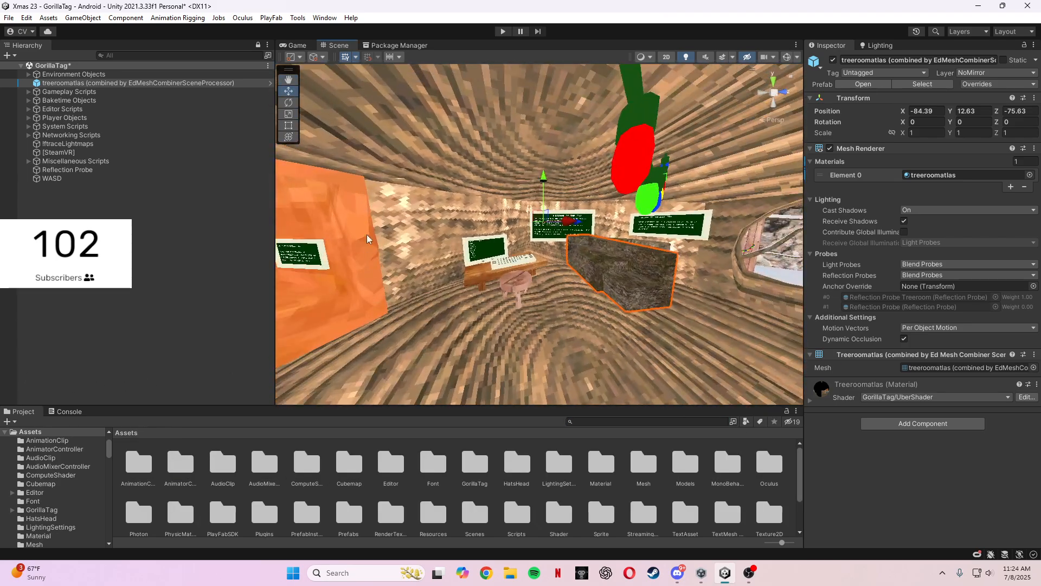
right_click_drag(564, 255, 751, 206)
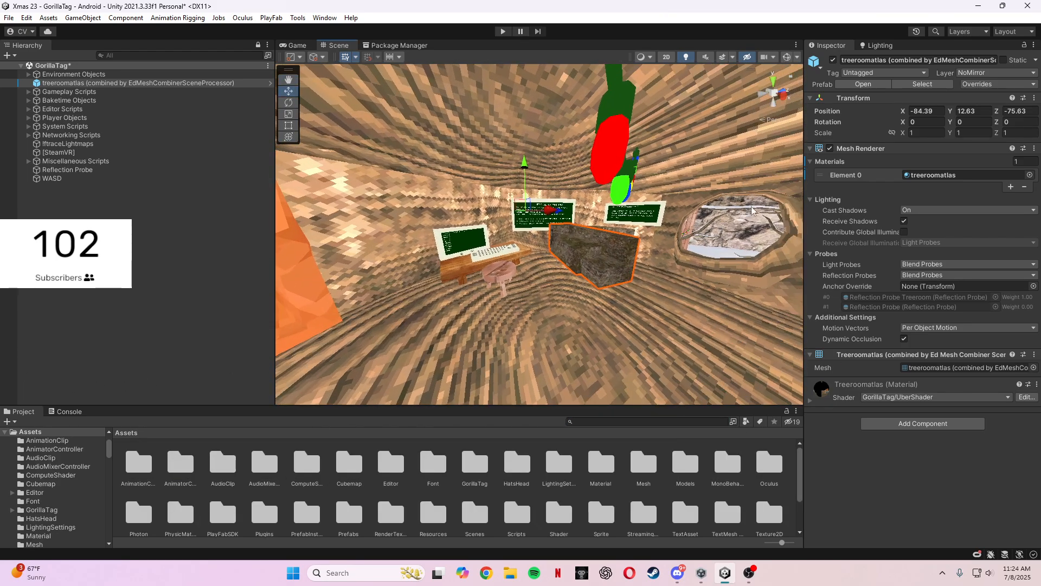
left_click(833, 60)
left_click(832, 60)
right_click_drag(633, 220, 629, 222)
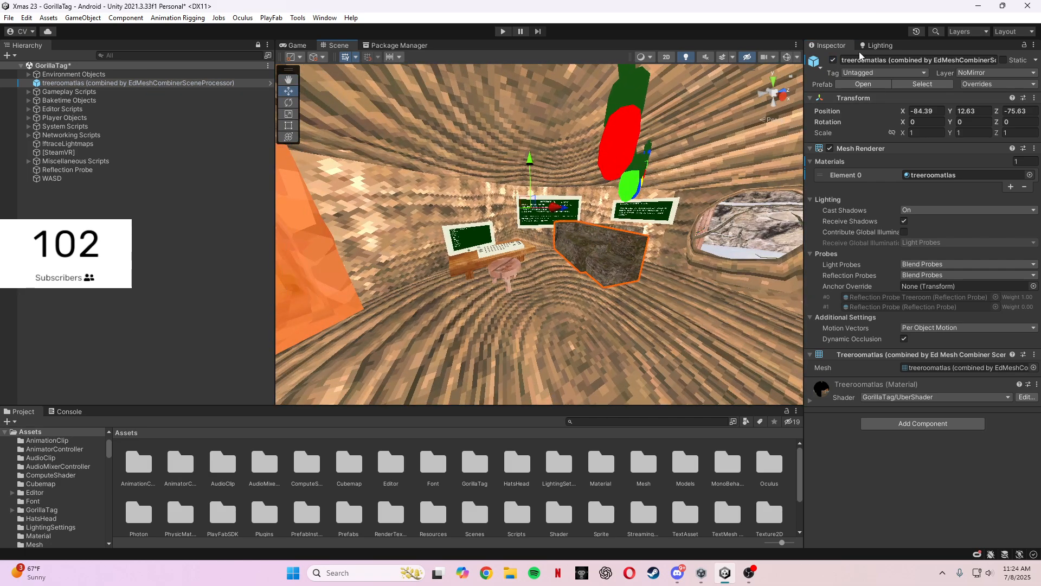
left_click(832, 61)
Select the computer's table in the tree room and examine its renderer and collider components
left_click(471, 262)
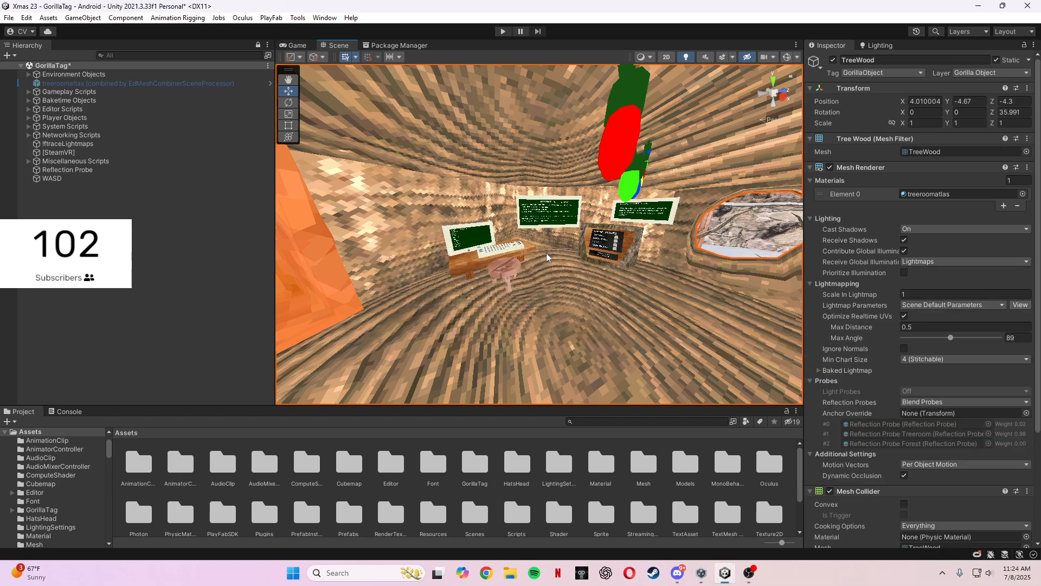
left_click(471, 257)
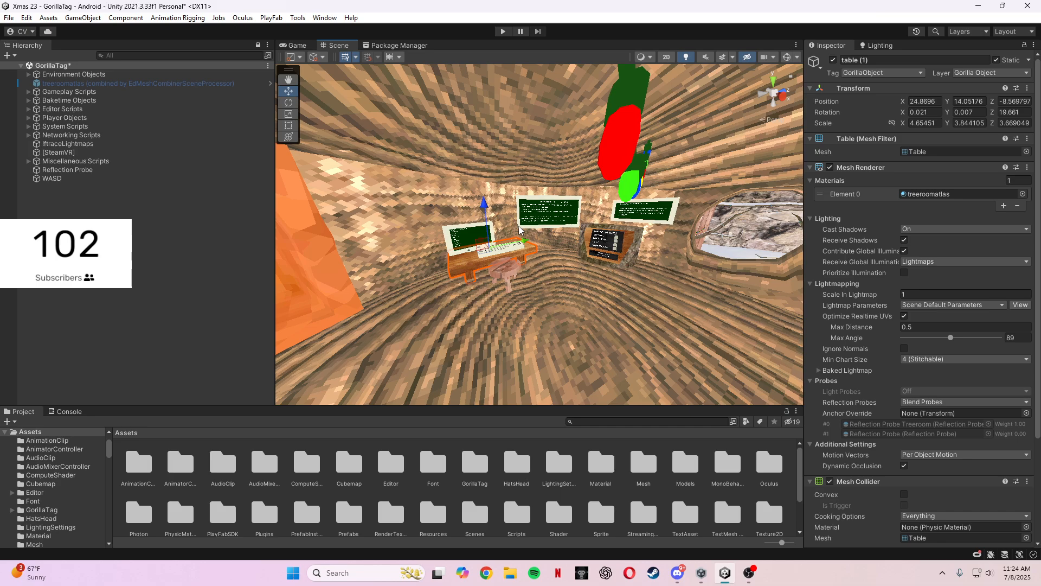
key("f")
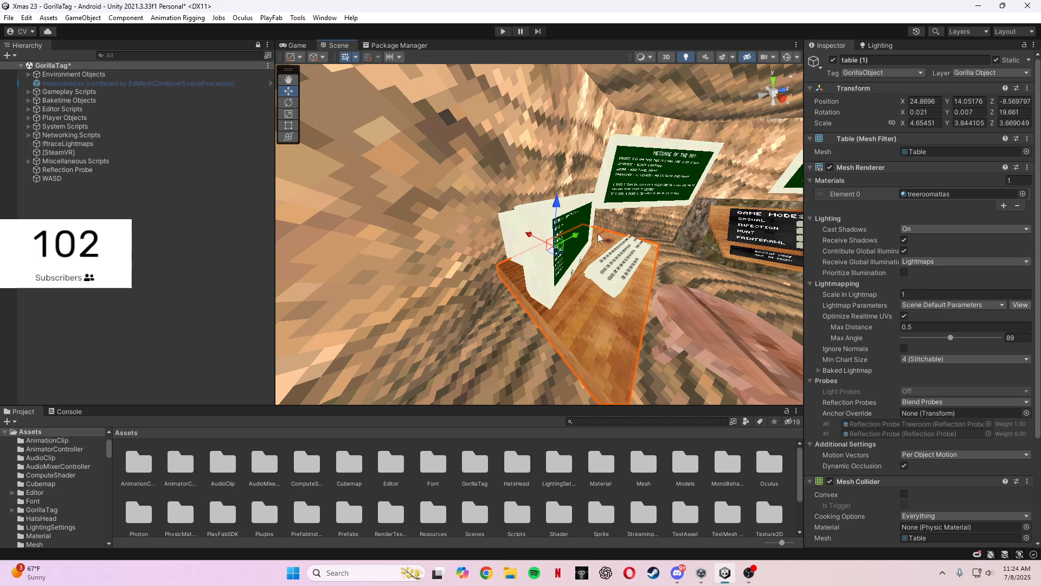
scroll(930, 244, "down", 5)
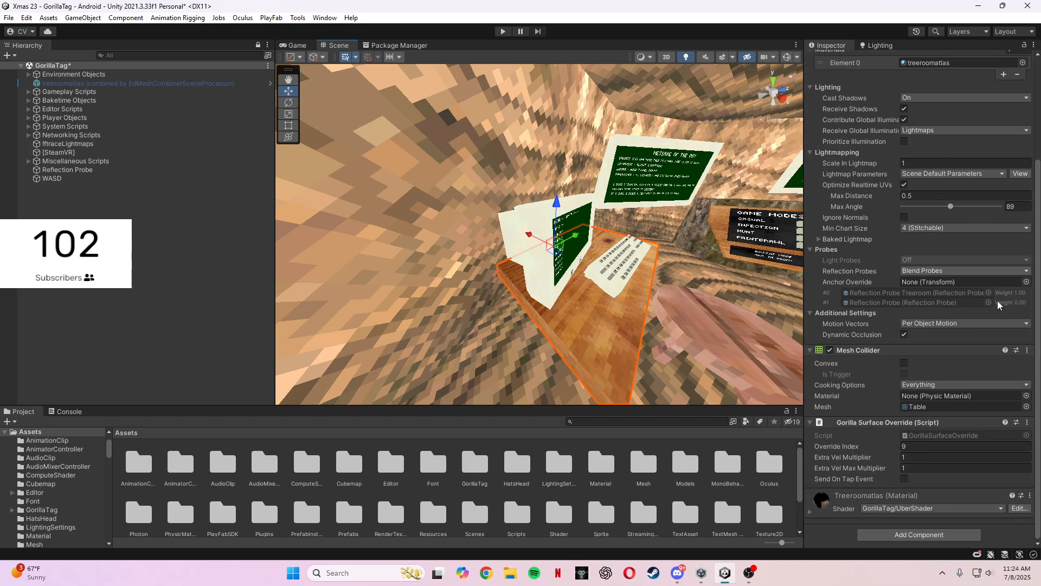
right_click_drag(659, 216, 684, 216)
key("s")
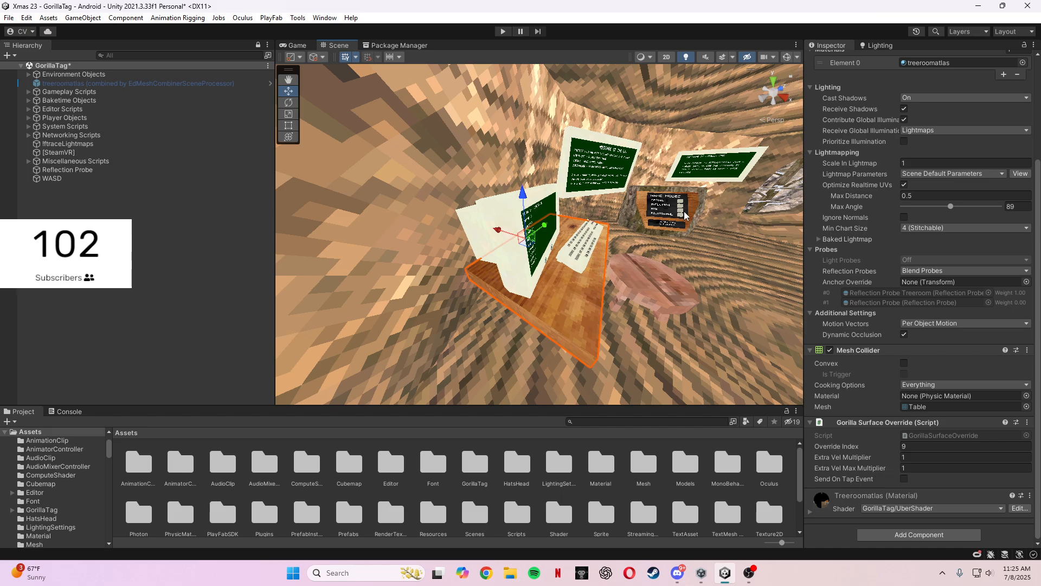
right_click_drag(706, 220, 738, 205)
left_click(622, 213)
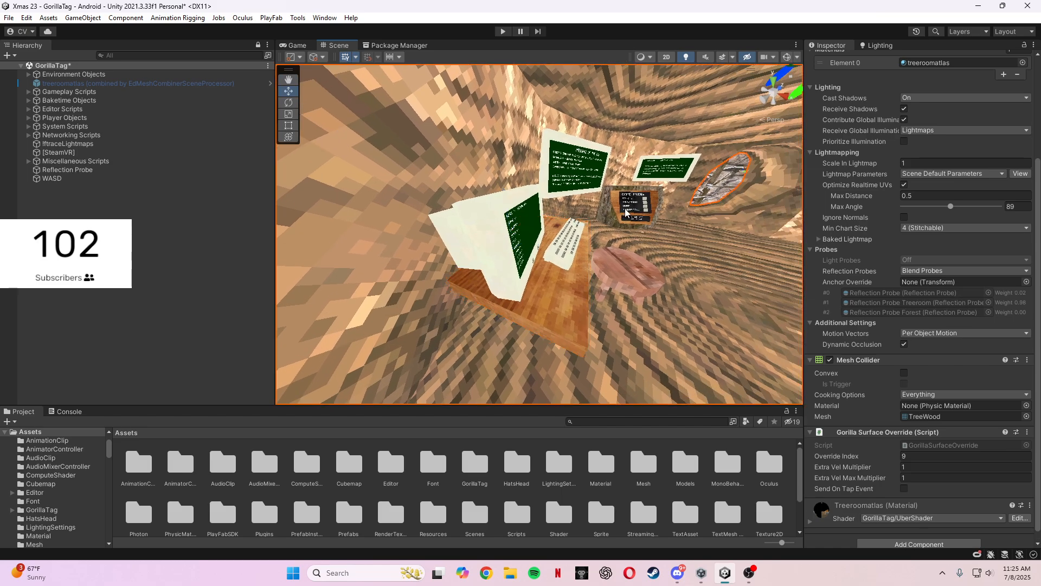
right_click_drag(626, 211, 272, 103)
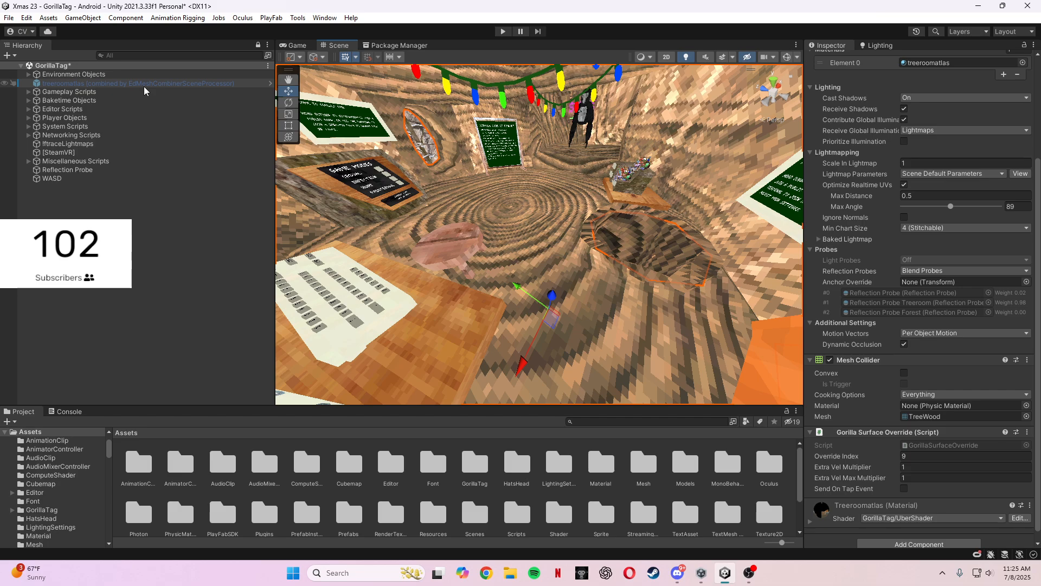
Assign the Table mesh to the computer table's Mesh Filter and move the table to about X 13.82, Y 10.1
left_click(487, 327)
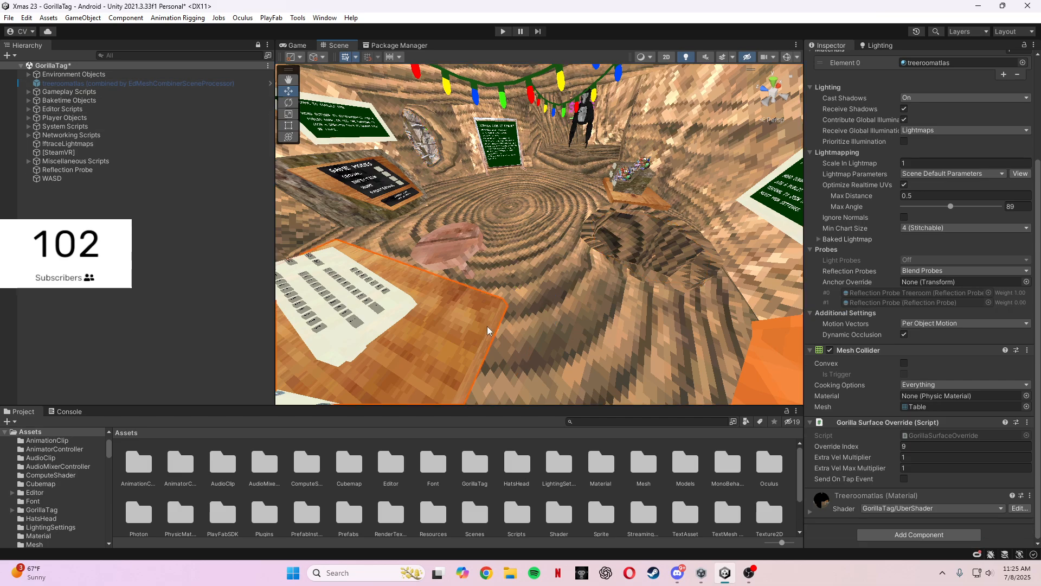
left_click(937, 410)
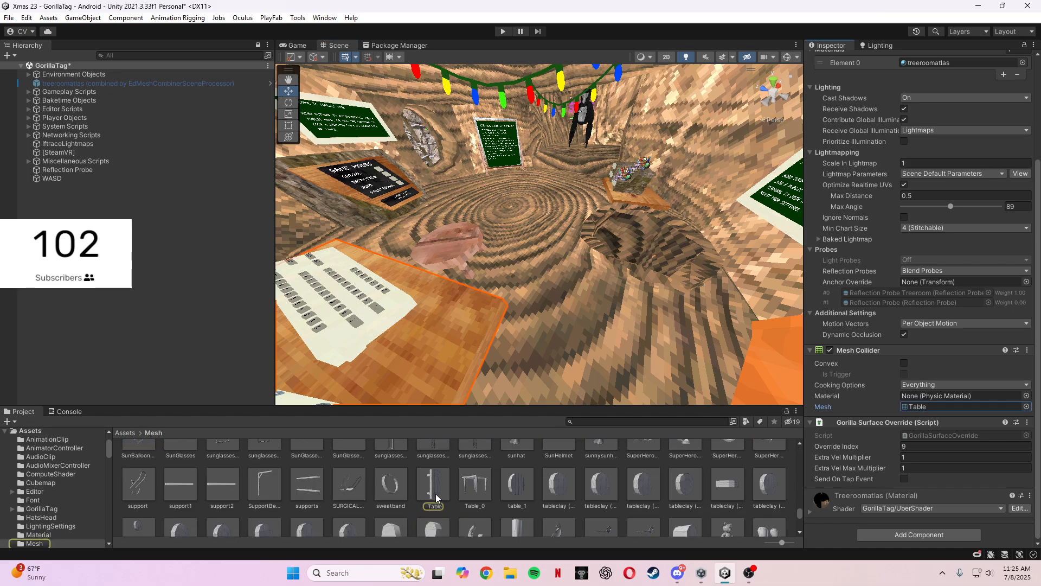
left_click_drag(434, 493, 916, 153)
key("f")
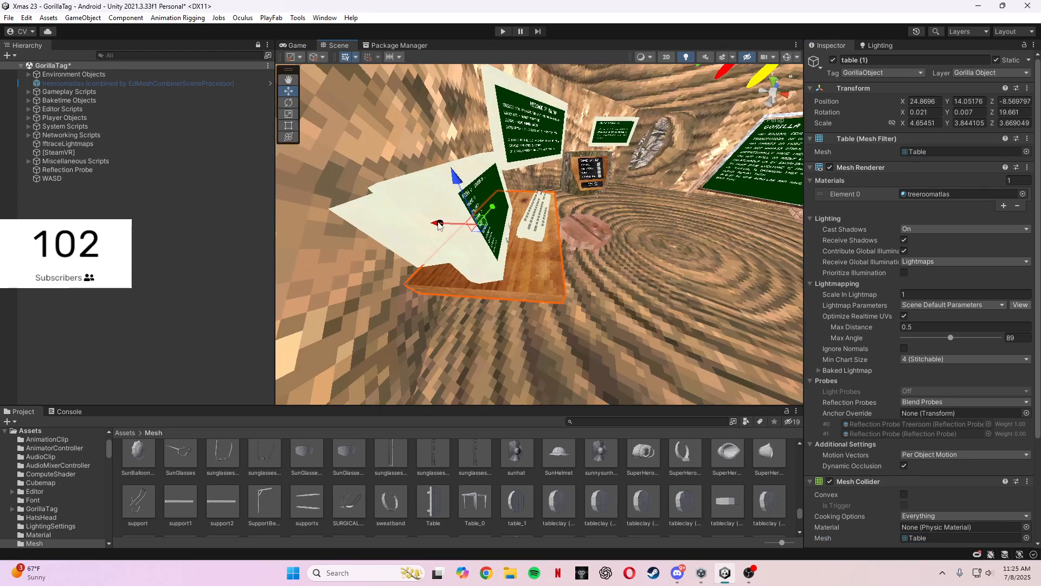
left_click_drag(442, 224, 667, 210)
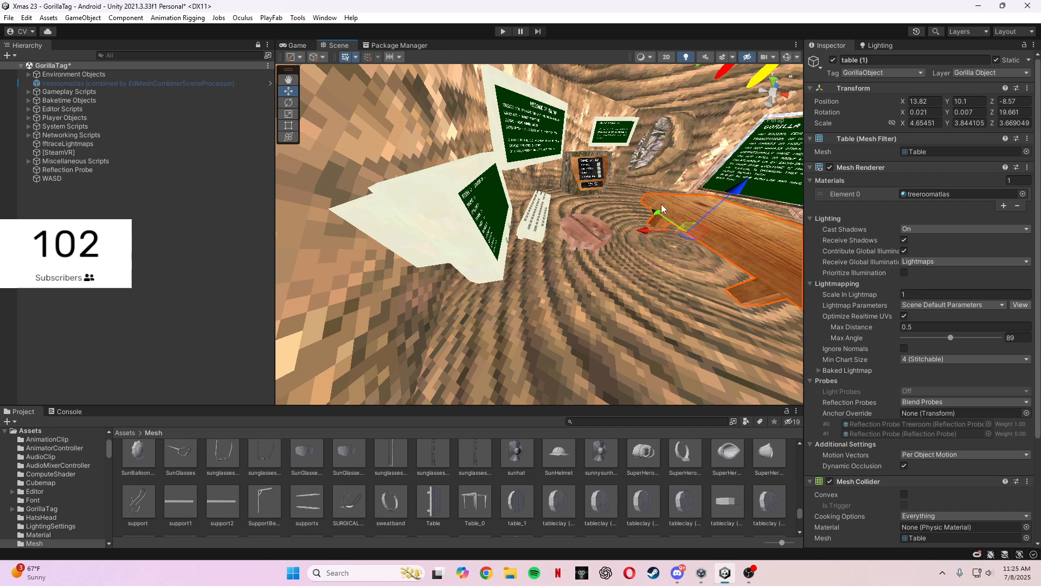
Find the code of conduct board by searching the scene objects for "code of c", deactivate it and clear the search
right_click_drag(483, 301, 561, 245)
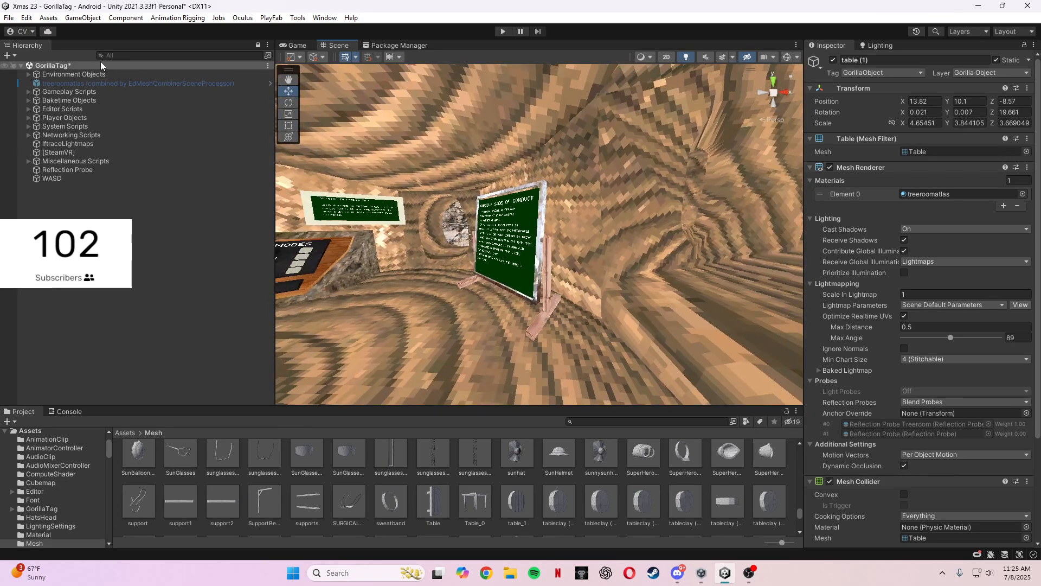
left_click(113, 55)
type("code of c")
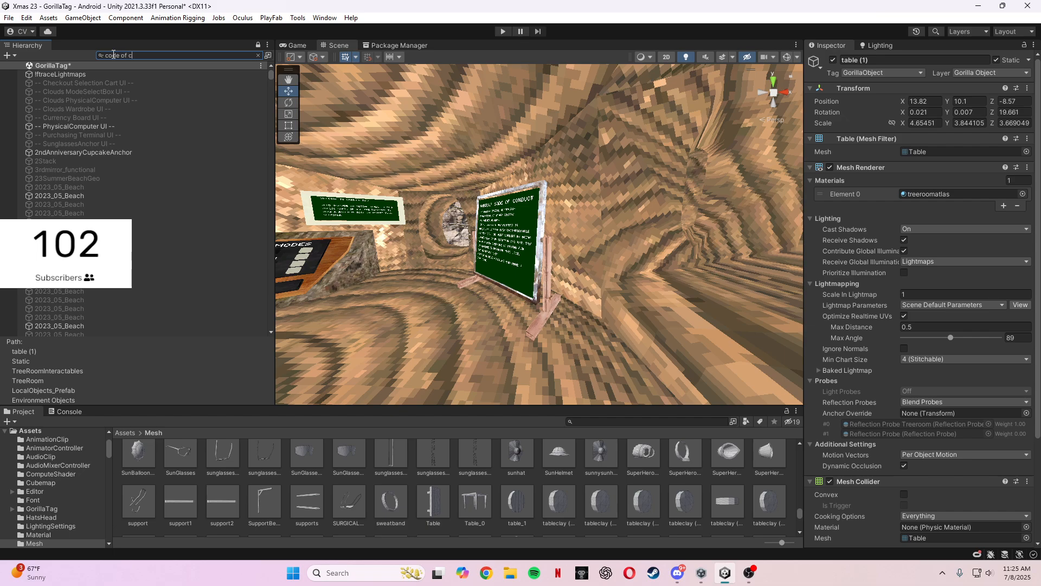
left_click(105, 74)
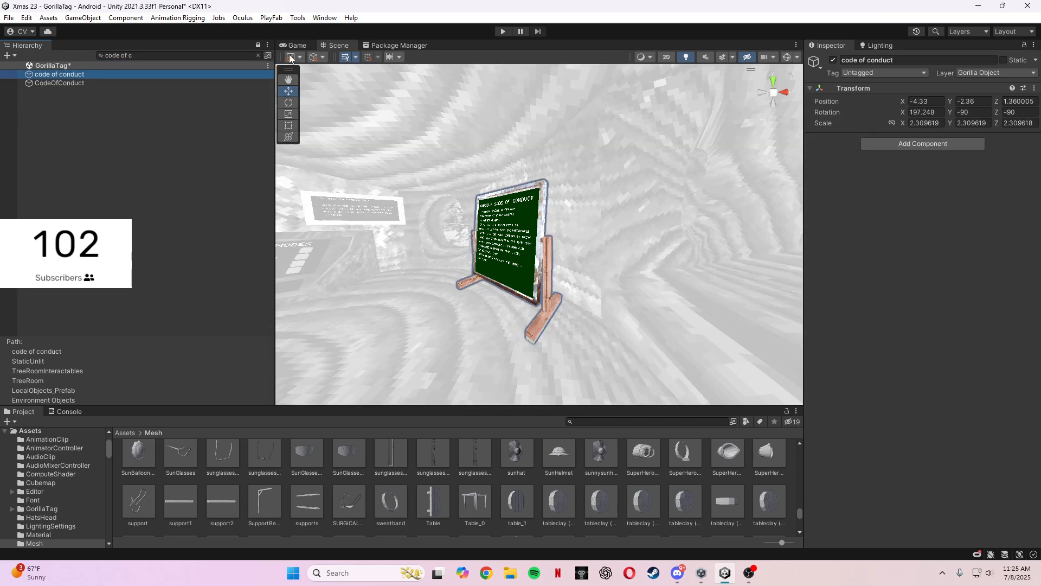
left_click(832, 60)
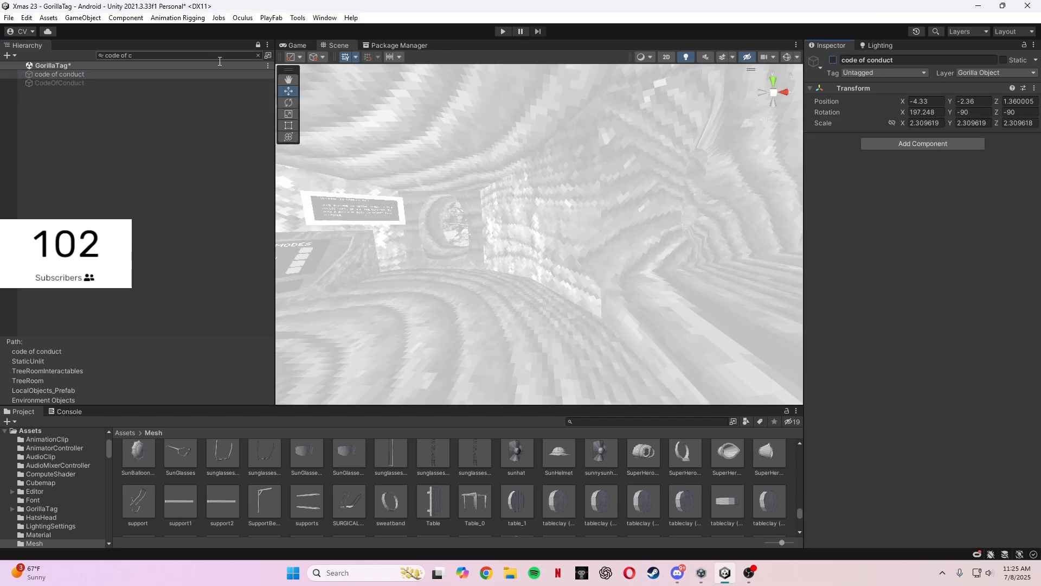
left_click(258, 55)
Move the table across the room to about X 6.18, Y 7.37 and rotate it to about -19.44 on Z
right_click_drag(315, 115, 481, 282)
left_click(483, 293)
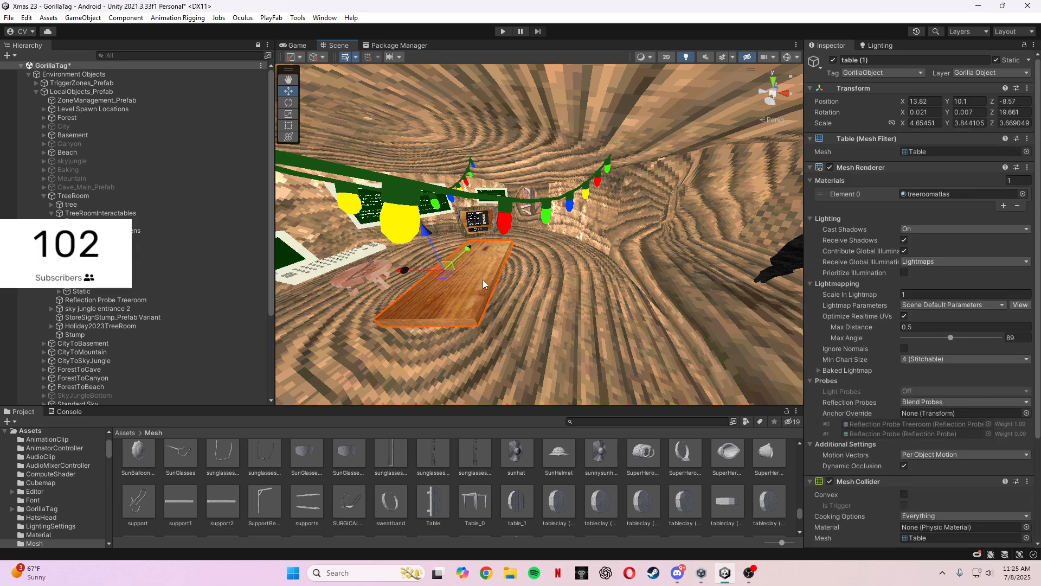
left_click_drag(415, 270, 513, 274)
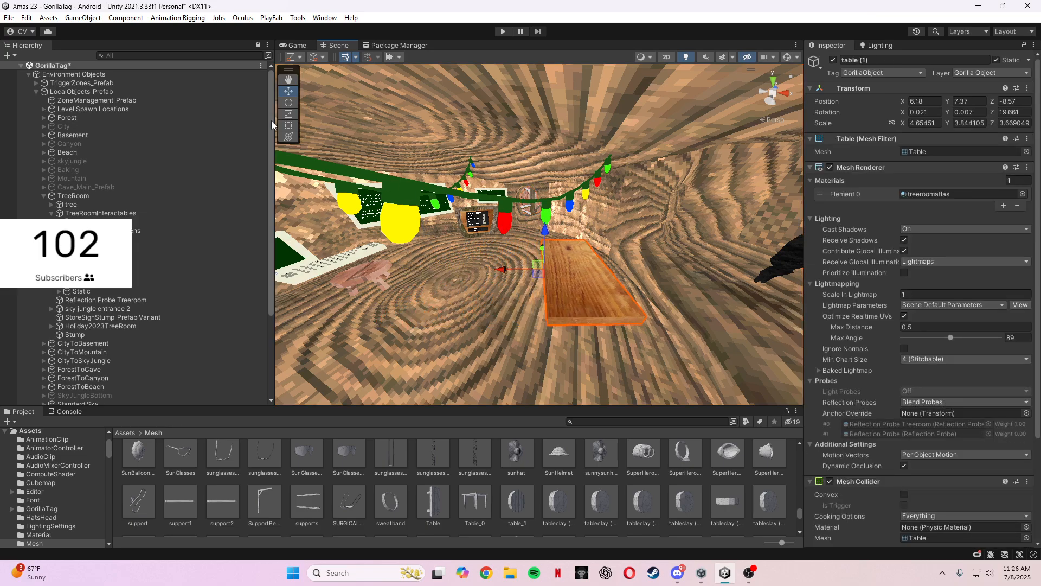
left_click(291, 106)
left_click_drag(520, 316, 569, 320)
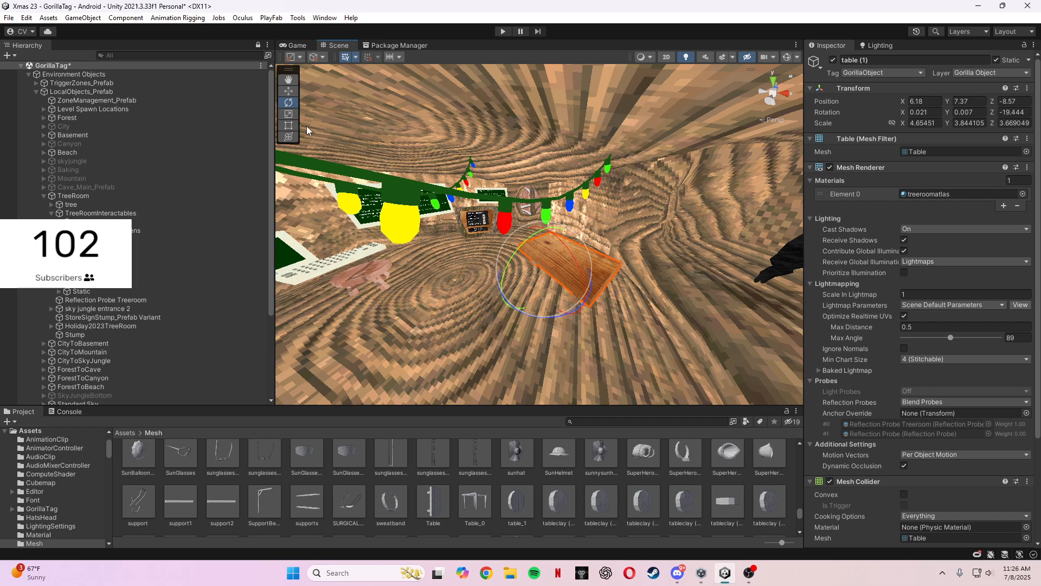
Move the table against the wall where the code of conduct board stood, at about X 3.32, Y 11.15
left_click(288, 91)
mouse_move(524, 258)
left_mouse_down()
mouse_move(509, 247)
mouse_move(536, 261)
left_mouse_up()
key("w")
right_click_drag(536, 261, 455, 262)
left_click_drag(454, 262, 457, 267)
right_click_drag(457, 267, 490, 271)
key("s")
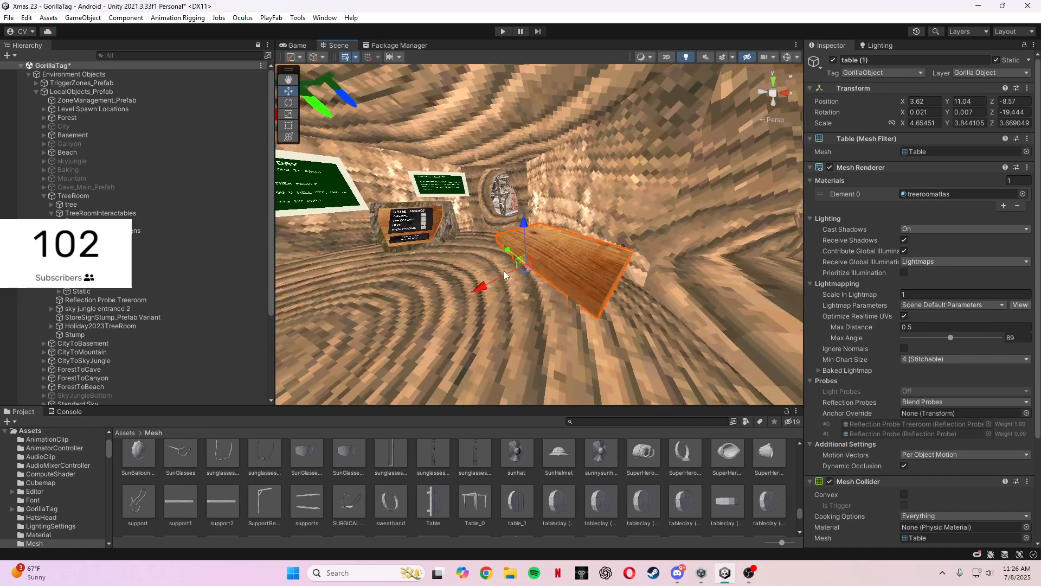
left_click_drag(492, 286, 506, 279)
mouse_move(542, 274)
right_mouse_down()
mouse_move(324, 272)
mouse_move(532, 266)
right_mouse_up()
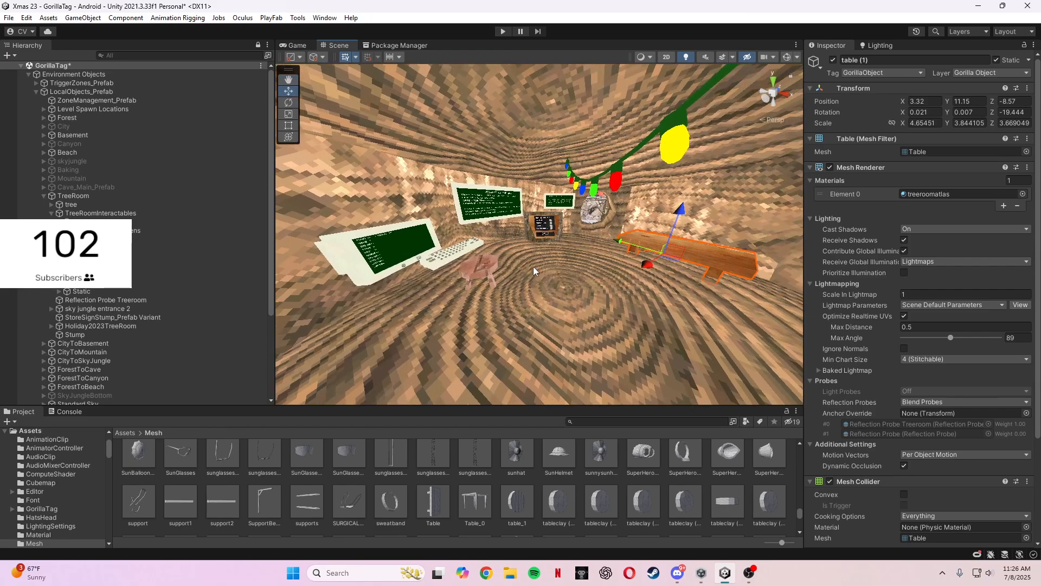
Move the stool across the room to the relocated table
left_click(490, 272)
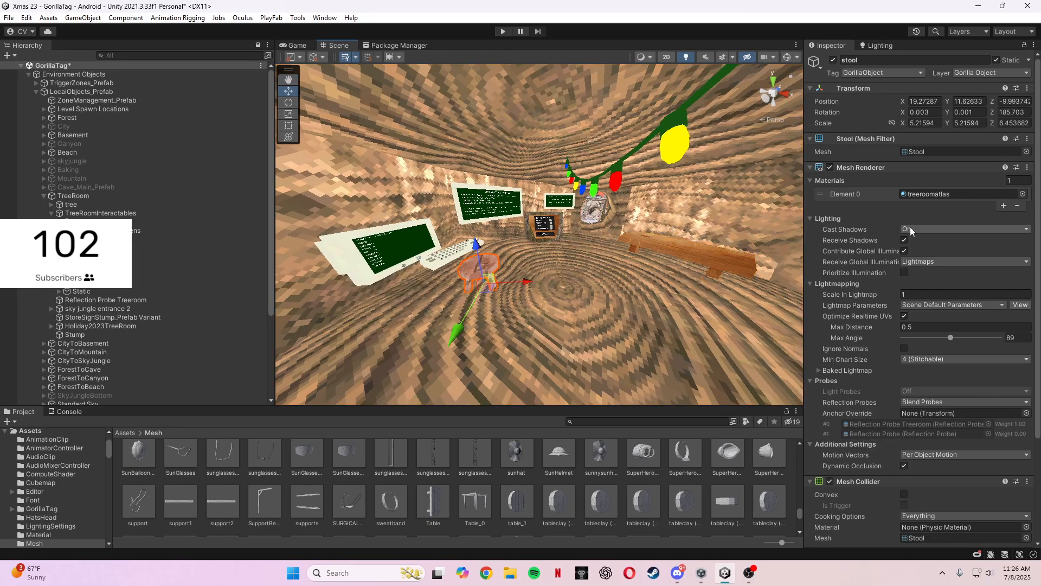
scroll(925, 163, "down", 4)
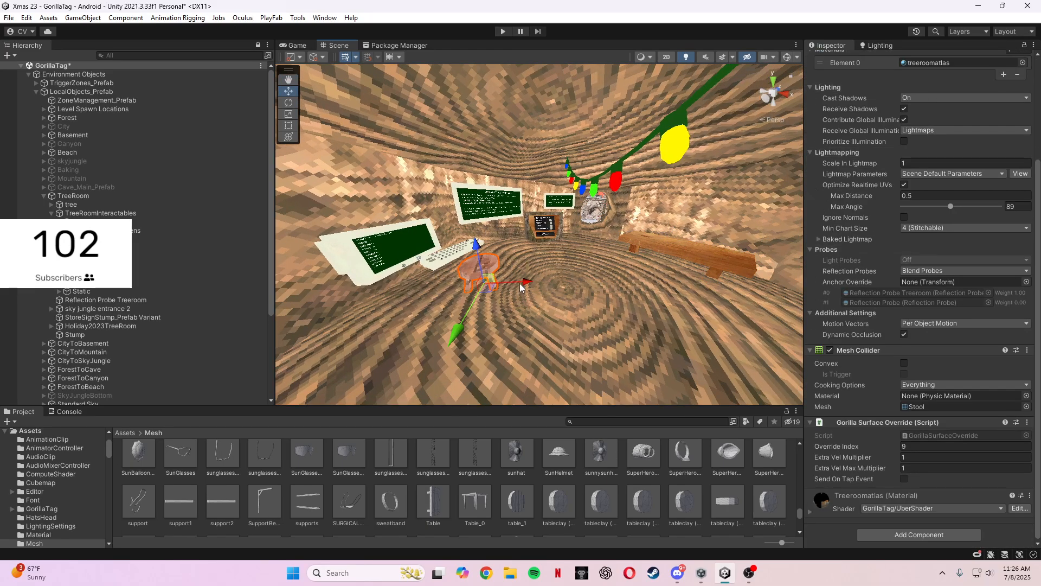
left_click_drag(513, 283, 675, 250)
right_click_drag(675, 249, 583, 258)
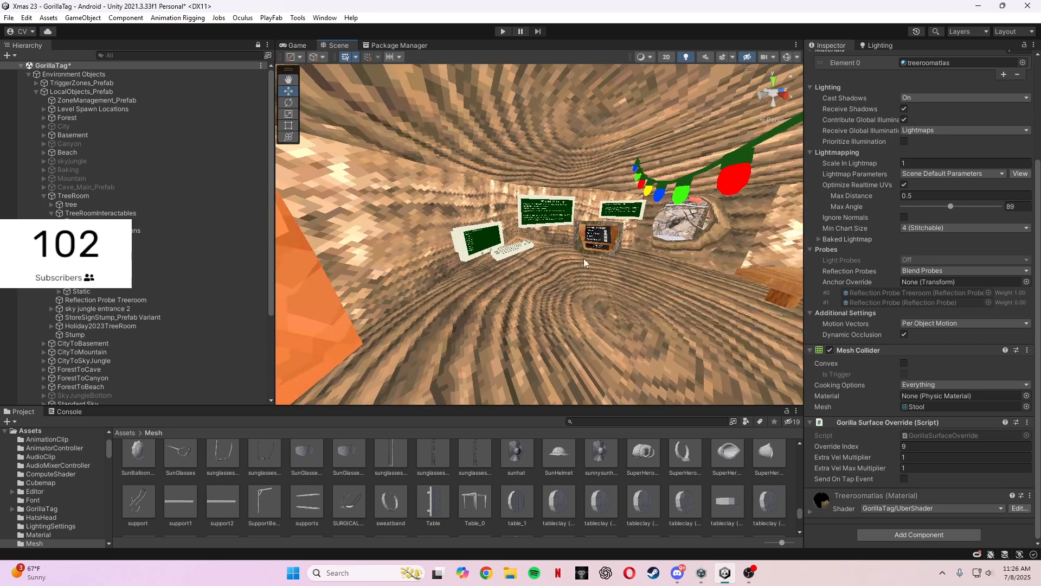
Select the PhysicalComputer UI object under the tree room's UI and move it to about X -11.865, Y 25.745
left_click(483, 252)
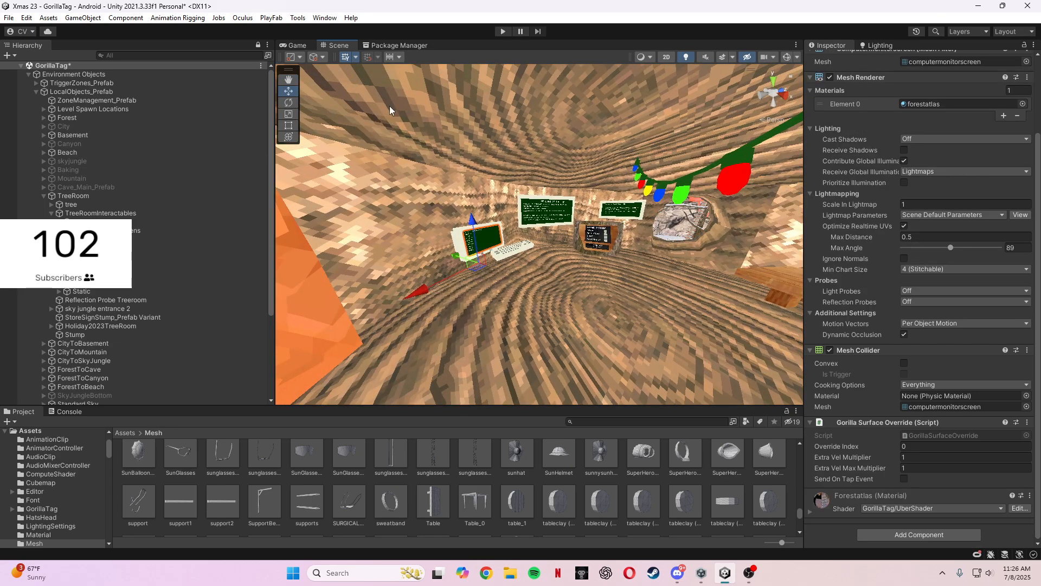
left_click(87, 221)
right_click_drag(352, 221, 331, 209)
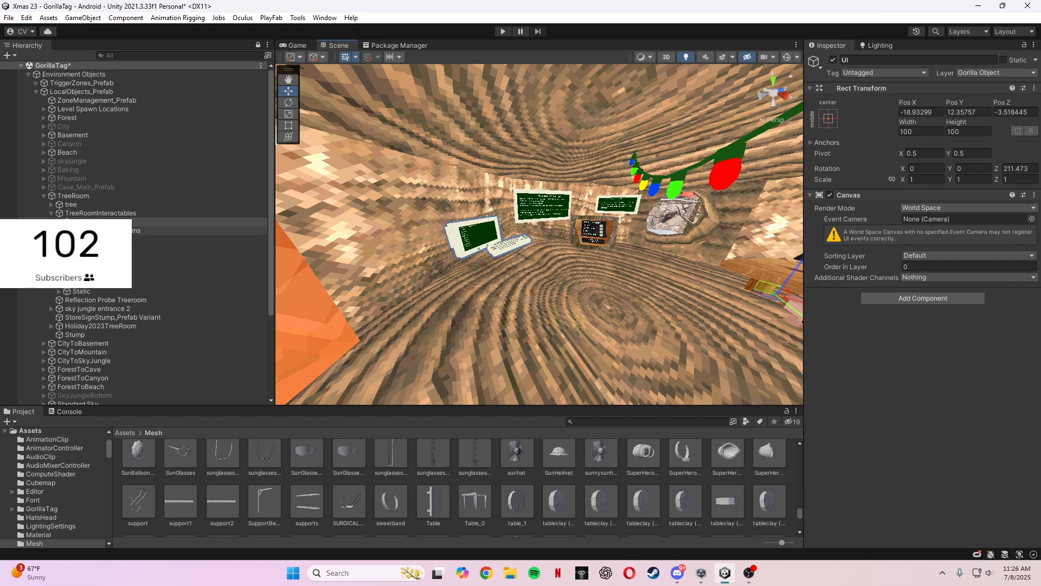
left_click(60, 221)
left_click(90, 231)
right_click_drag(451, 219, 454, 220)
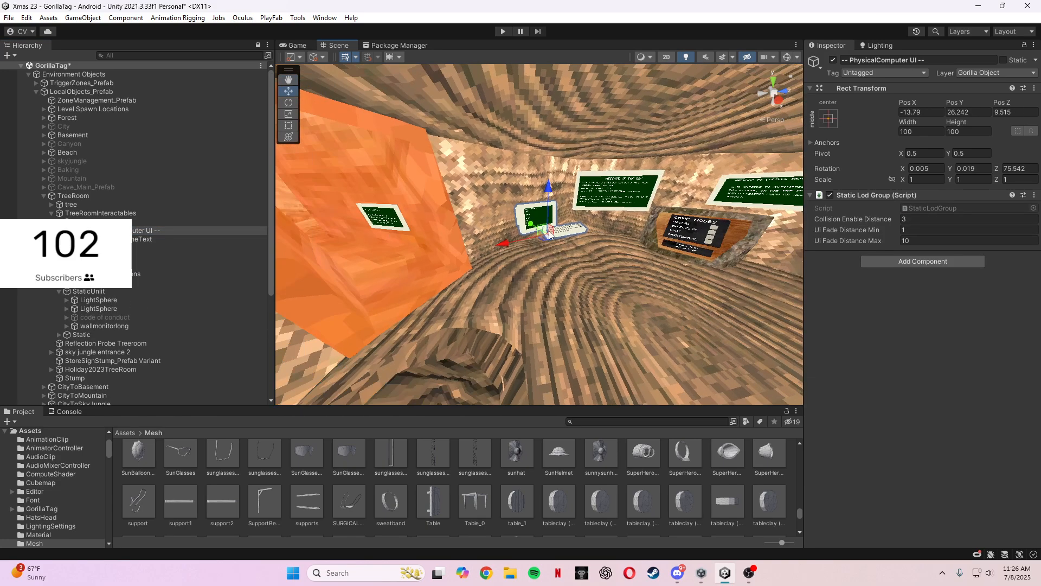
left_click_drag(525, 222, 677, 304)
Rotate the PhysicalComputer UI object to about 209.23 on Z
right_click_drag(677, 304, 339, 169)
key("e")
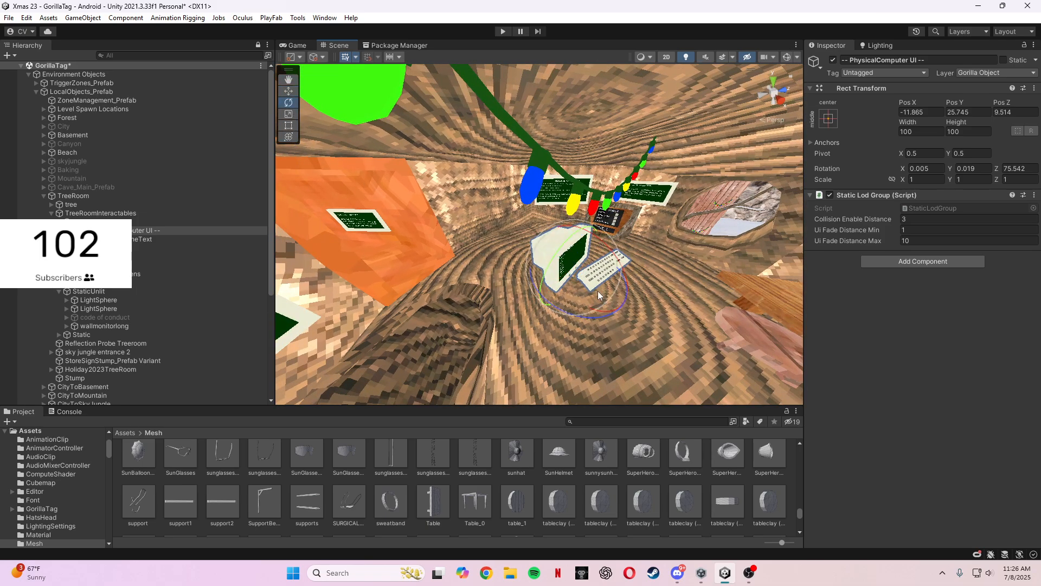
left_click_drag(605, 314, 421, 267)
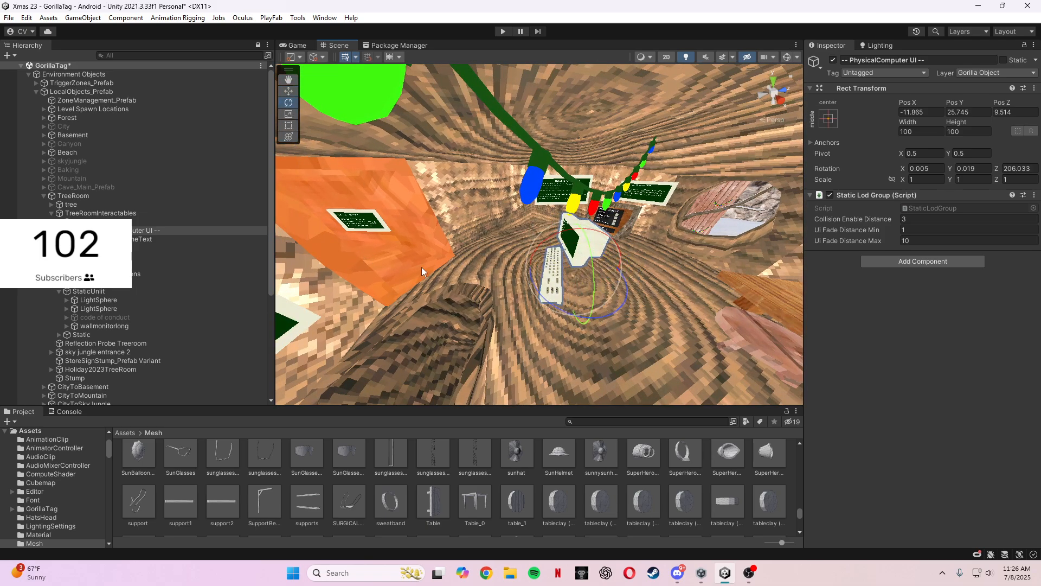
right_click_drag(421, 267, 351, 144)
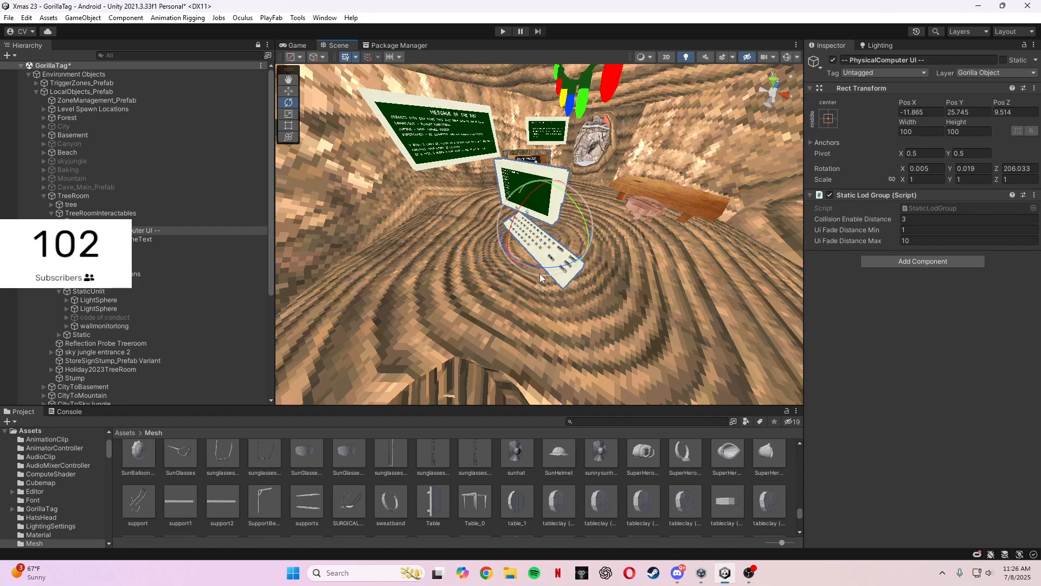
left_click_drag(539, 273, 533, 267)
key("w")
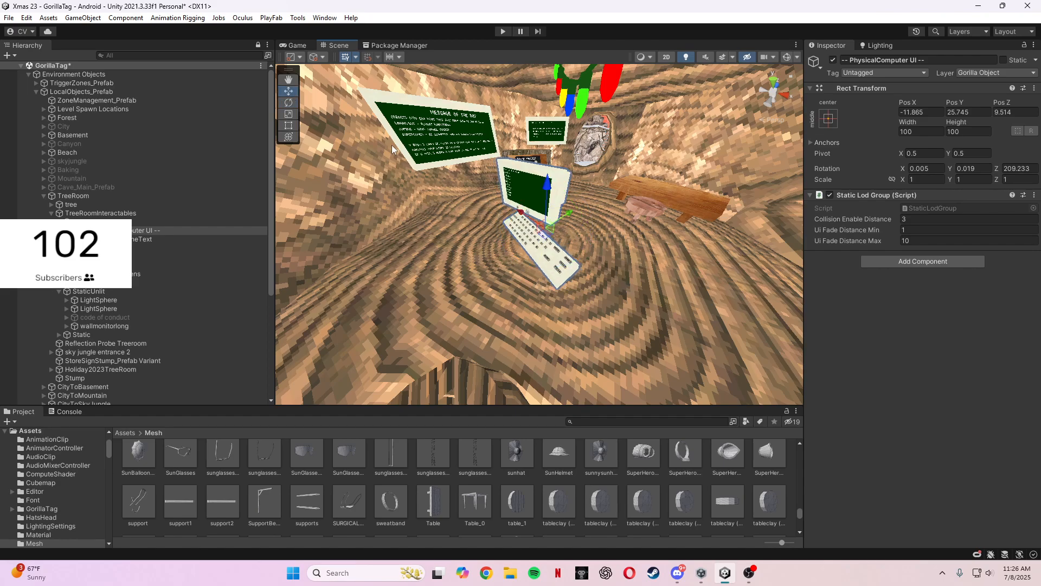
Move the PhysicalComputer UI object onto the relocated table, to about X -10.176, Y 24.031
left_click_drag(569, 216, 643, 196)
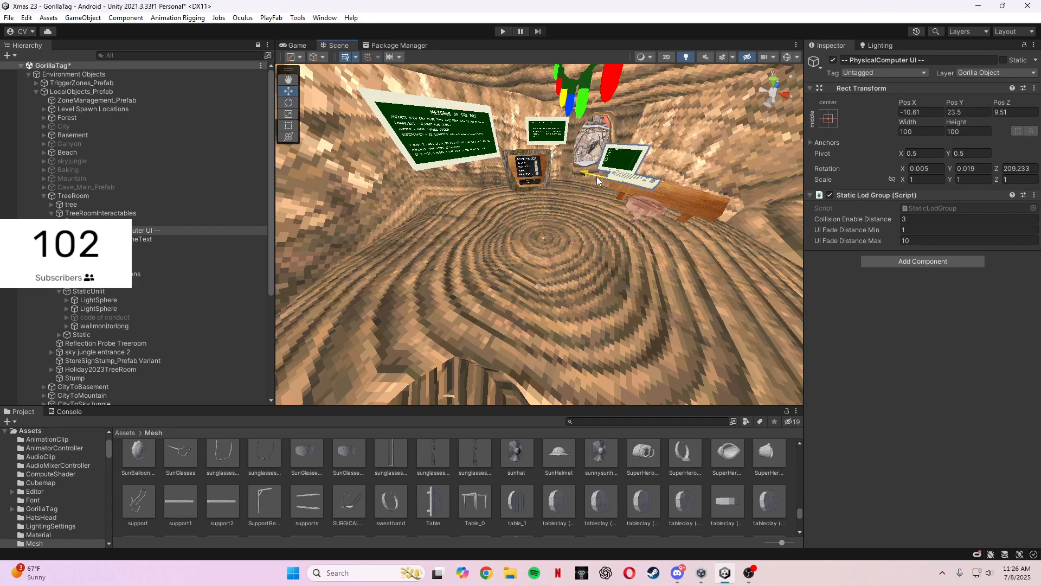
right_click_drag(596, 176, 570, 190)
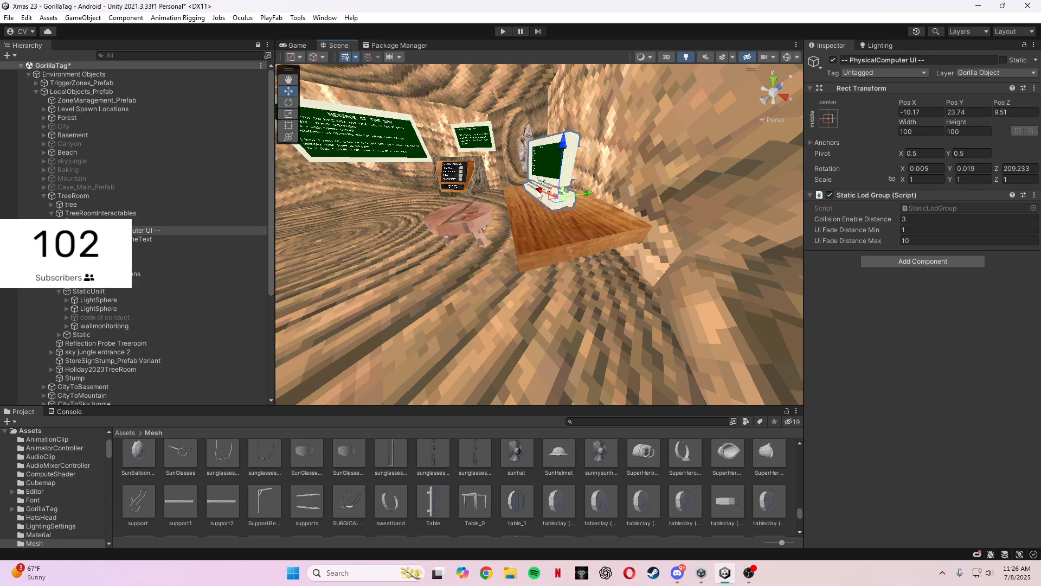
left_click_drag(566, 193, 569, 191)
right_click_drag(567, 189, 576, 222)
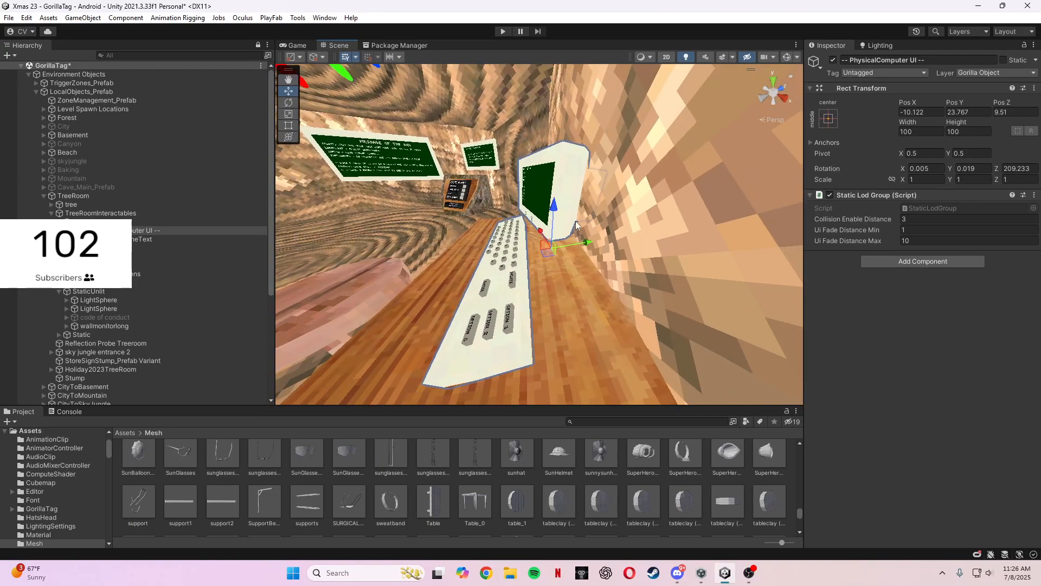
left_click_drag(591, 242, 563, 243)
right_click_drag(562, 242, 576, 242)
left_click_drag(567, 239, 580, 249)
right_click_drag(580, 249, 774, 265)
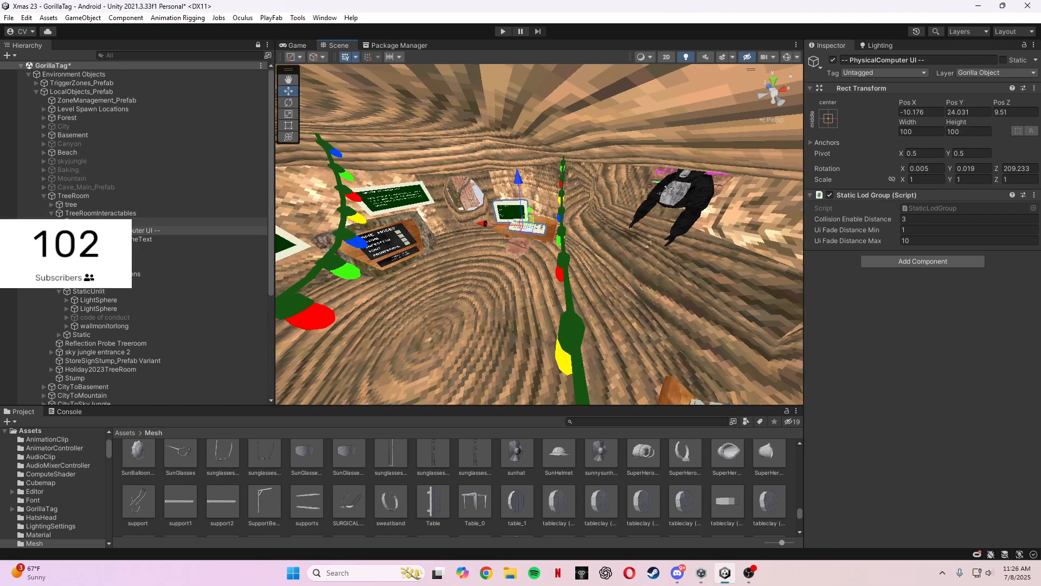
Inspect the monitor object inside PhysicalComputer UI and return to the parent object
left_click(59, 230)
left_click(162, 239)
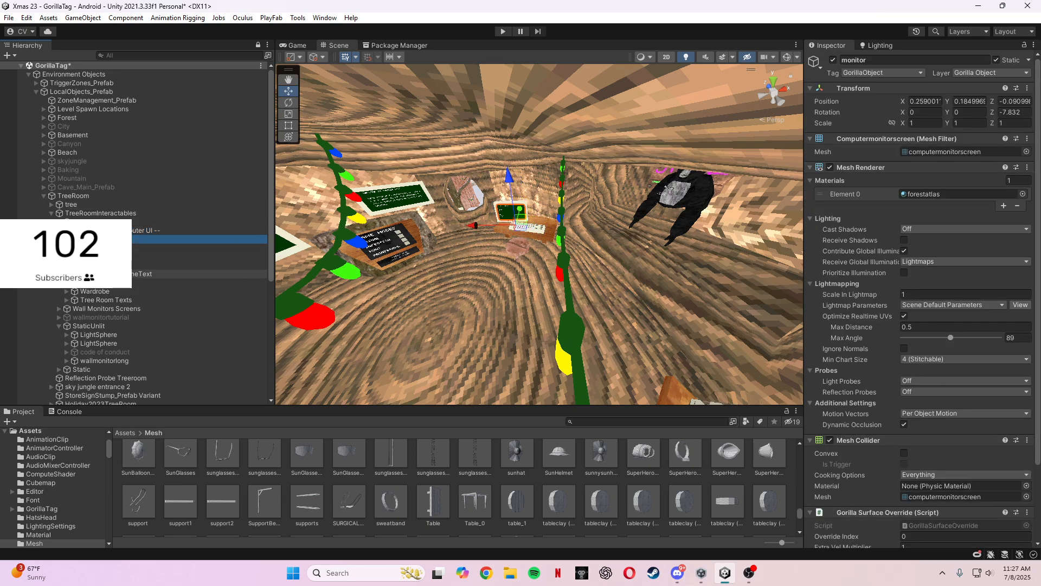
left_click(518, 211)
key("Left")
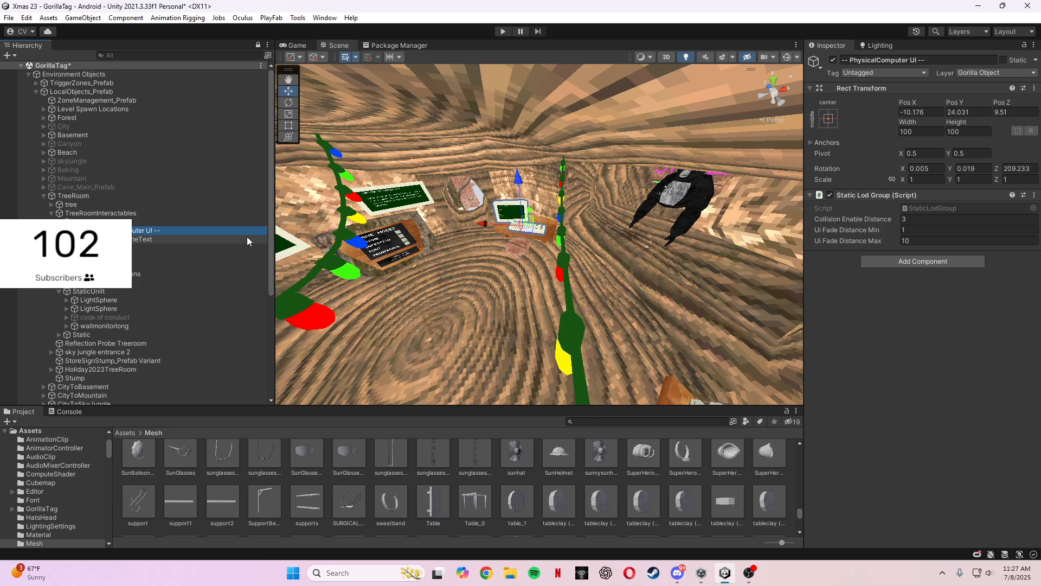
right_click_drag(742, 363, 109, 148)
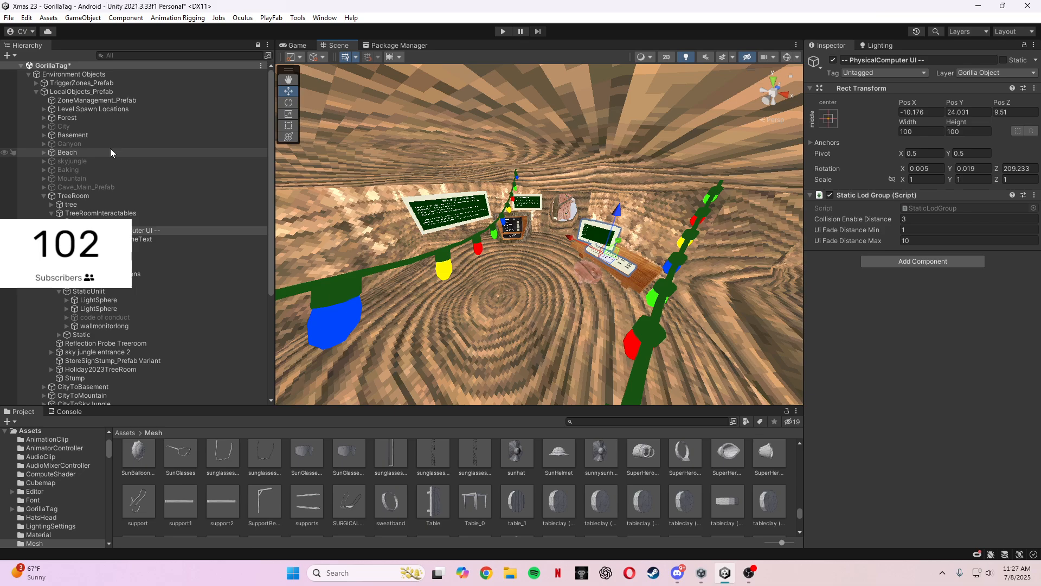
Select the wallmonitorlong Message of the Day board and move it to about X 10.99, Y 9.23
right_click_drag(585, 217, 613, 234)
left_click(558, 185)
key("s")
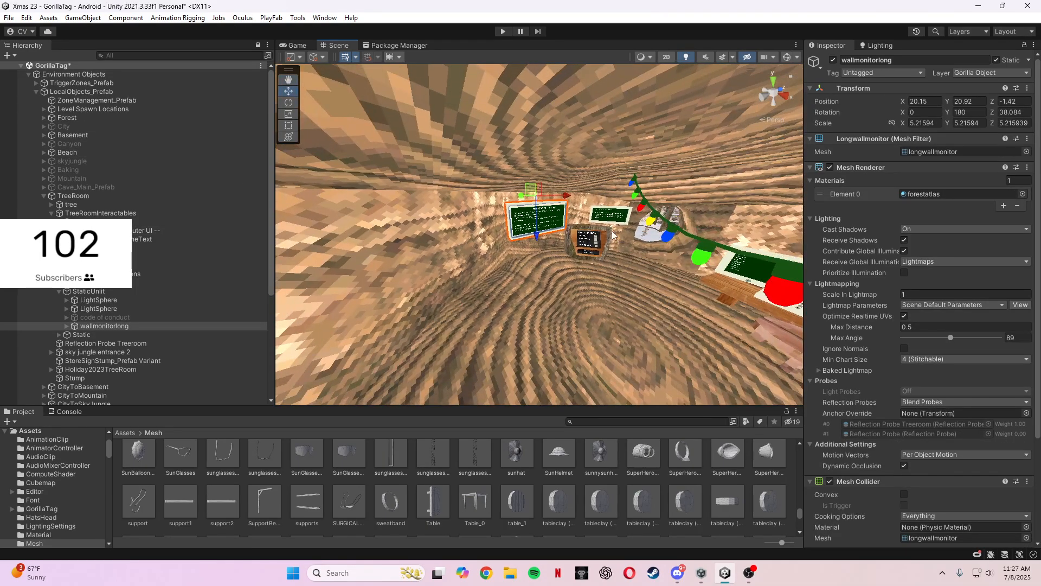
mouse_move(551, 208)
right_mouse_down()
mouse_move(542, 208)
mouse_move(552, 201)
right_mouse_up()
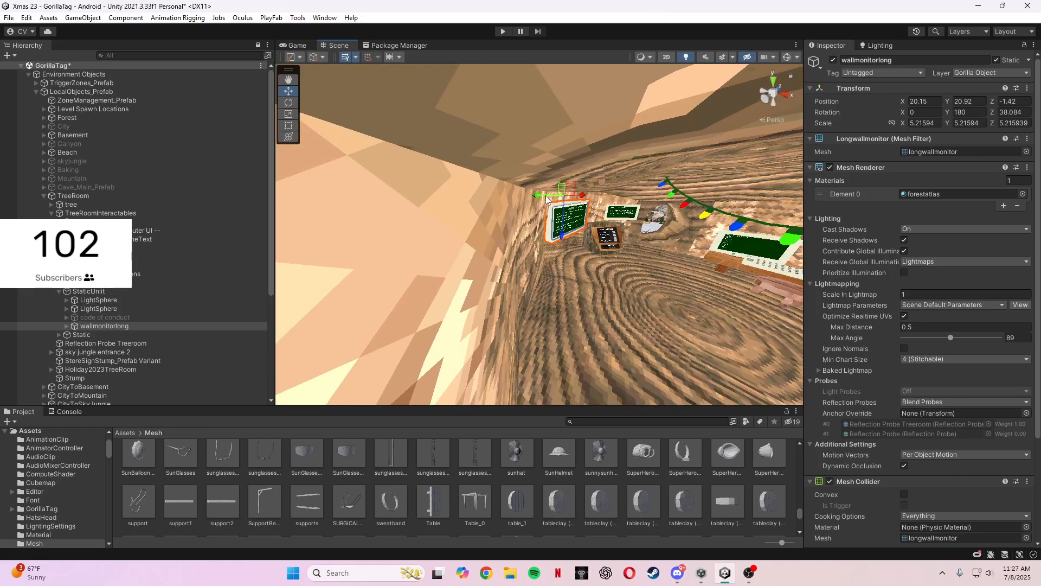
left_click_drag(552, 202, 767, 258)
key("s")
right_click_drag(768, 259, 313, 135)
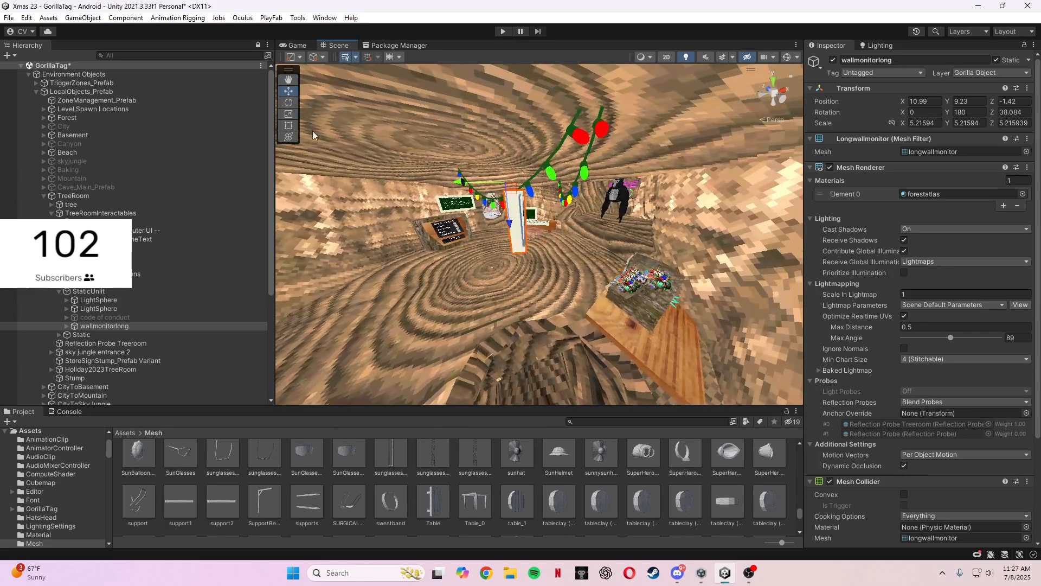
Rotate the wallmonitorlong board to about 213.42 on Z
left_click(288, 106)
left_click_drag(532, 185, 725, 228)
right_click_drag(725, 228, 609, 189)
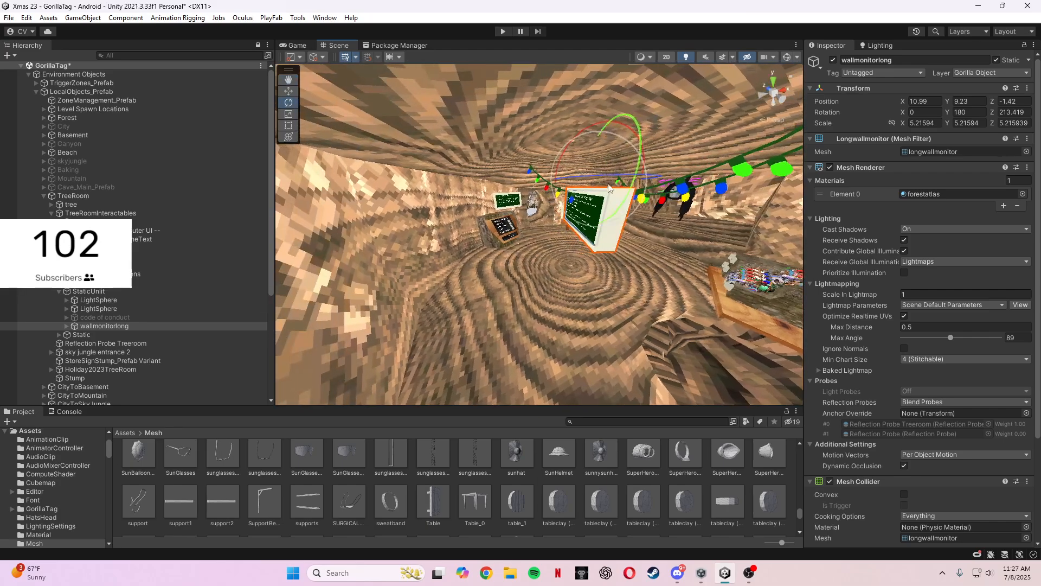
Move the wallmonitorlong board above the wooden stand across the room, to about X 11.38, Y -4.03
key("w")
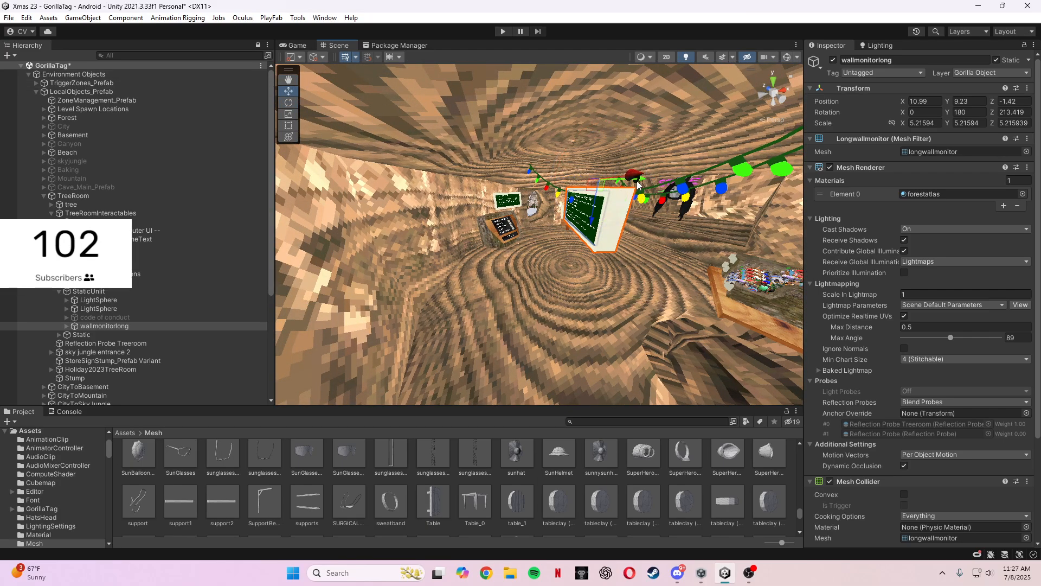
left_click_drag(637, 184, 759, 188)
right_click_drag(759, 189, 688, 149)
left_click_drag(557, 188, 621, 152)
key("s")
right_click_drag(621, 152, 627, 181)
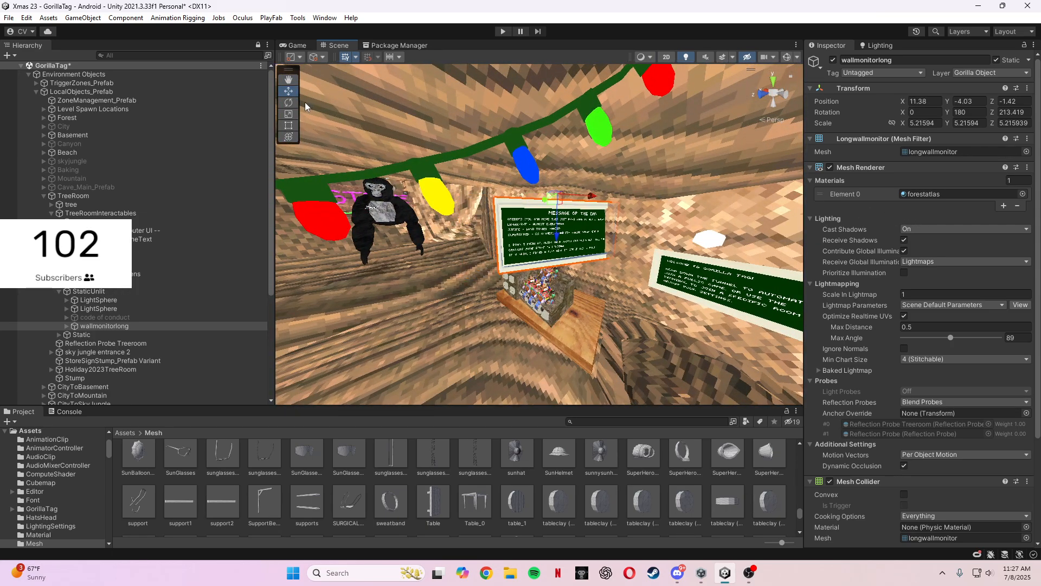
Rotate the wallmonitorlong board to about 198.29 on Z and move it to about X 12.6, Y -4.43
left_click(288, 103)
left_click_drag(565, 179, 526, 188)
right_click_drag(524, 188, 390, 136)
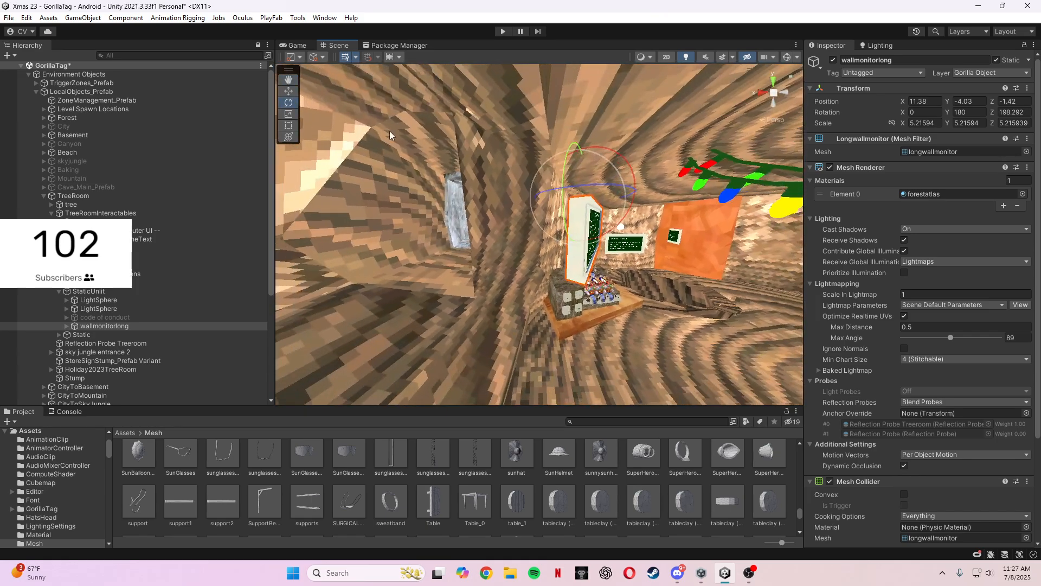
left_click(280, 94)
key("d")
right_click_drag(461, 184, 482, 191)
left_click_drag(531, 204, 555, 205)
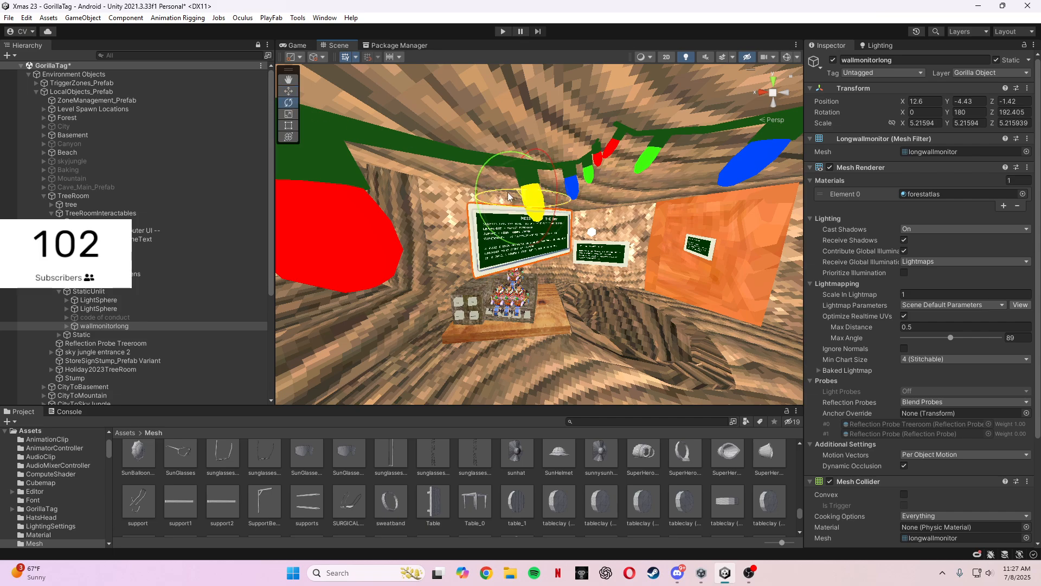
Rotate the wallmonitorlong board to about 182.09 on Z so it lines up with the wall
left_click_drag(490, 198, 477, 196)
key("w")
key("d")
right_click_drag(477, 196, 442, 171)
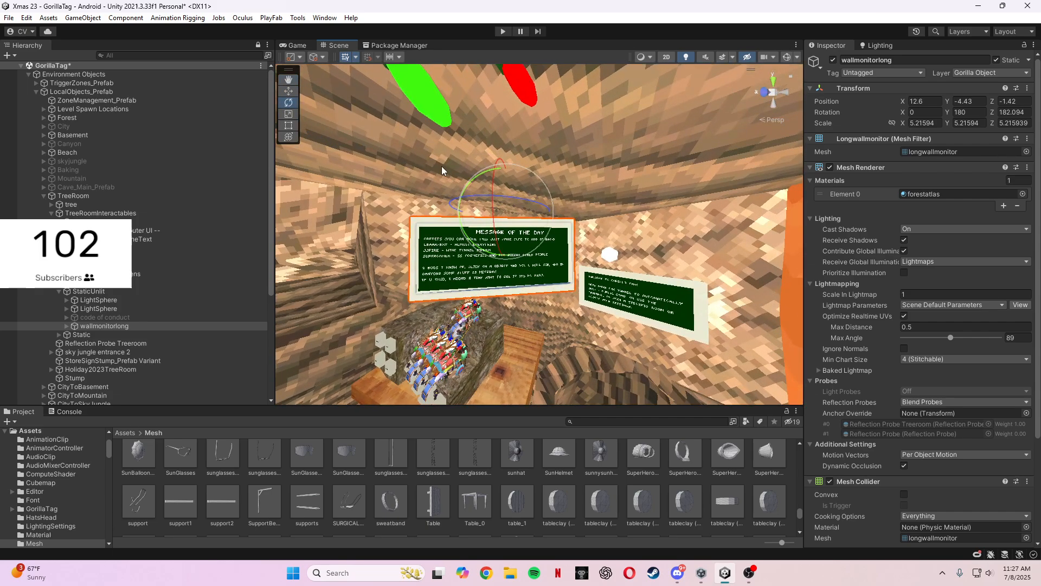
Nudge the wallmonitorlong board against the wall, to about X 12.46, Y -4.88
left_click(288, 91)
key("a")
right_click_drag(493, 206, 550, 209)
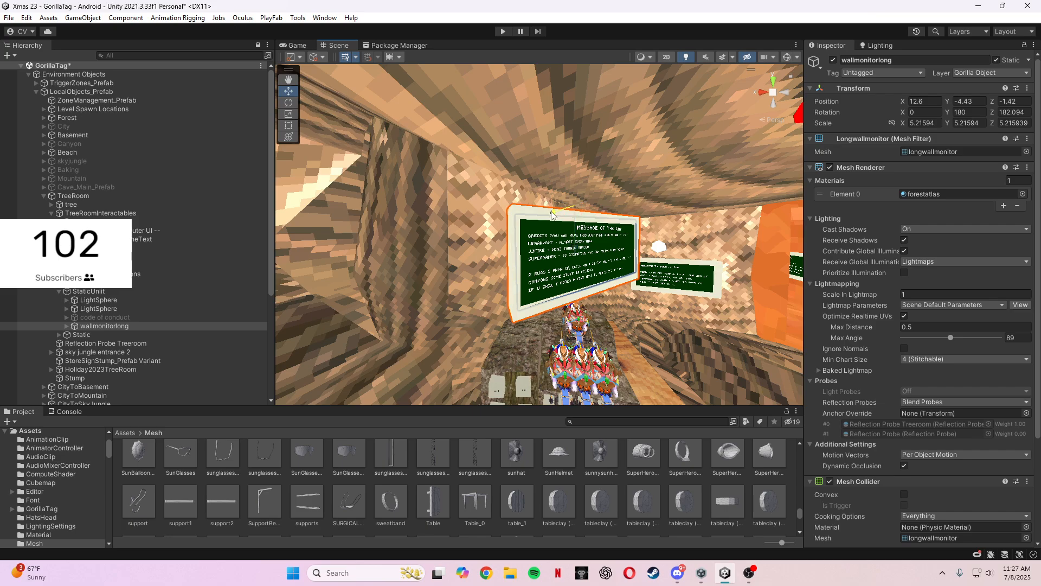
left_click_drag(552, 215, 599, 217)
key("d")
right_click_drag(320, 130, 318, 209)
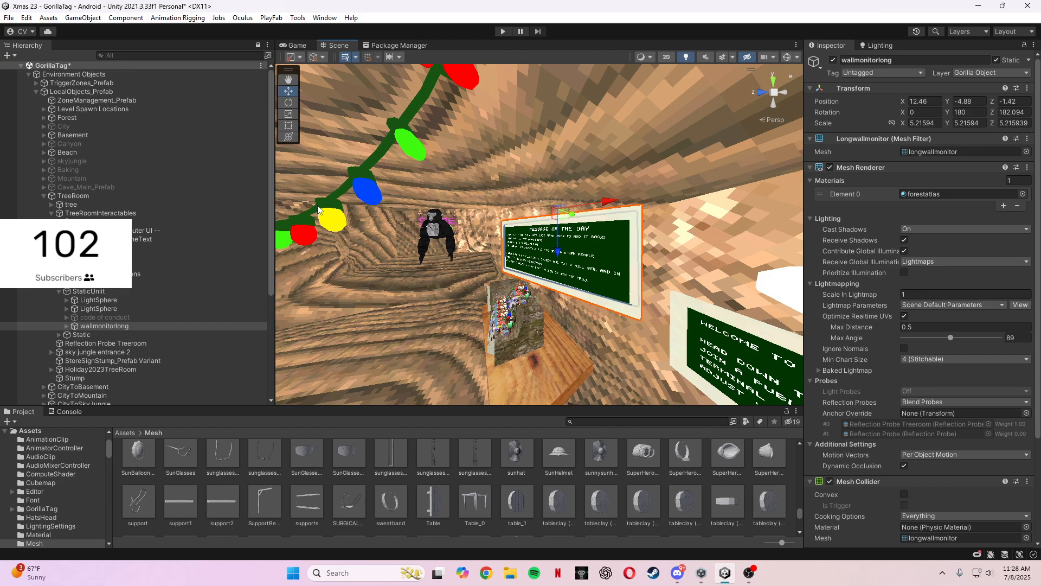
Select the game mode selector's cover in the scene and look through the TreeRoomInteractables groups for its parent object
right_click_drag(614, 157, 199, 198)
left_click(552, 225)
left_click(553, 225)
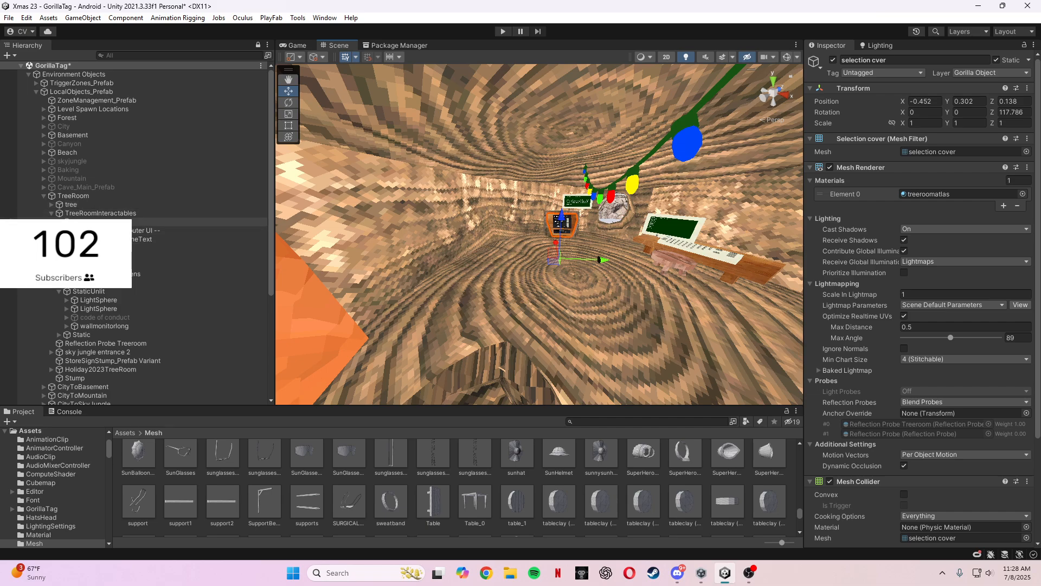
left_click(59, 222)
left_click(51, 213)
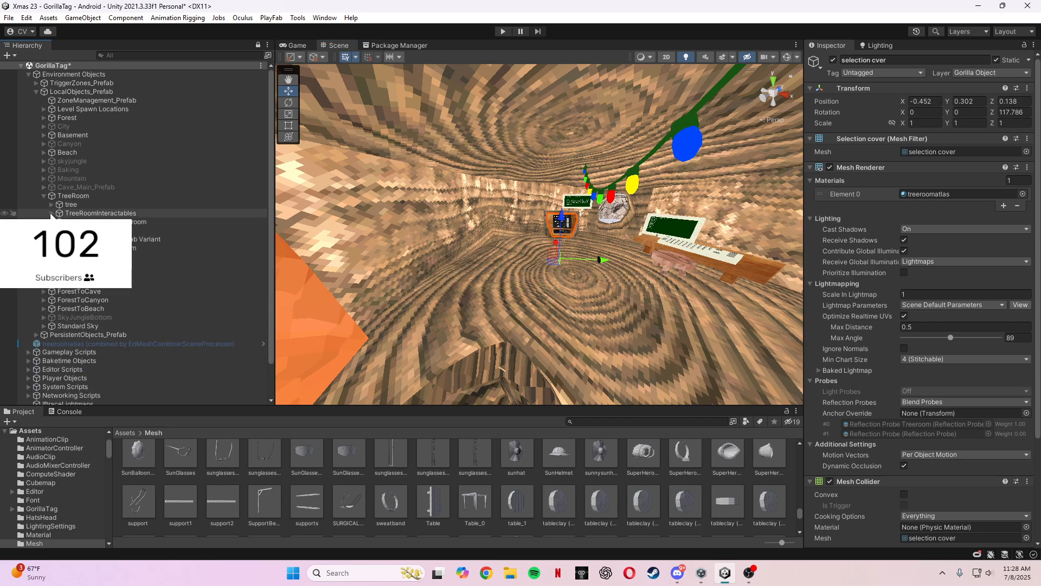
left_click(51, 214)
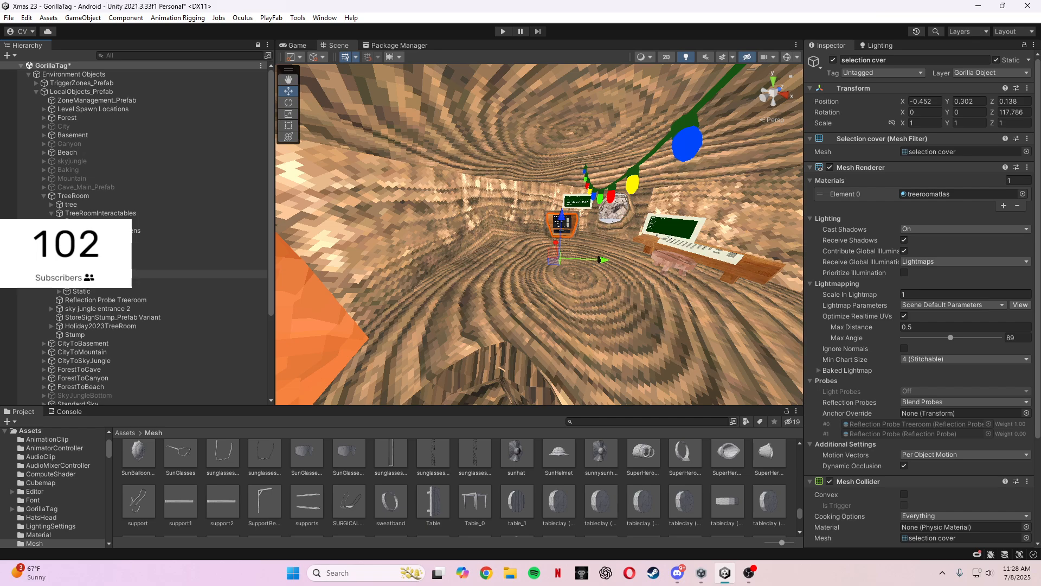
left_click(59, 248)
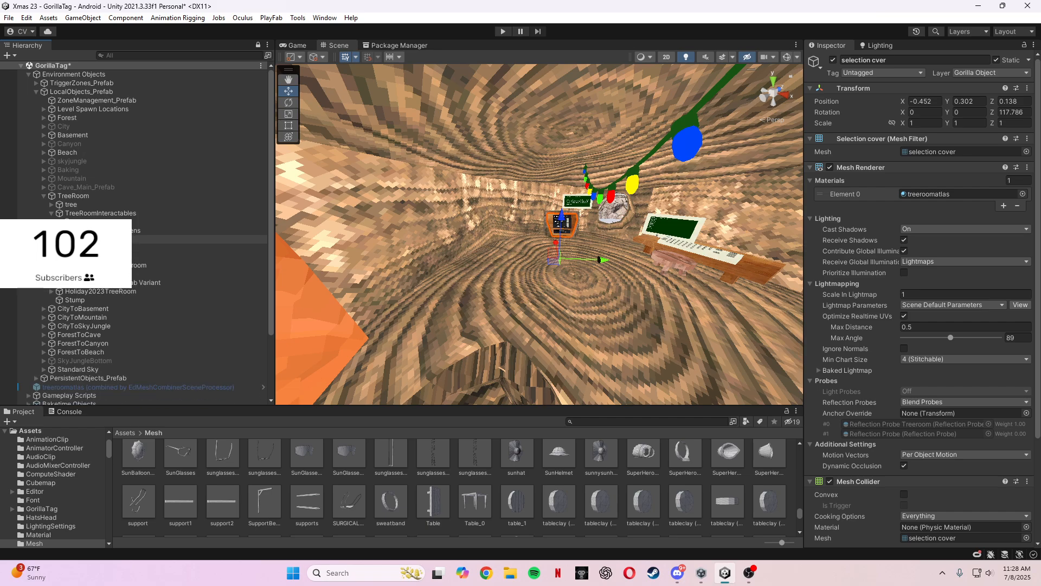
left_click(59, 230)
left_click(59, 230)
left_click(59, 222)
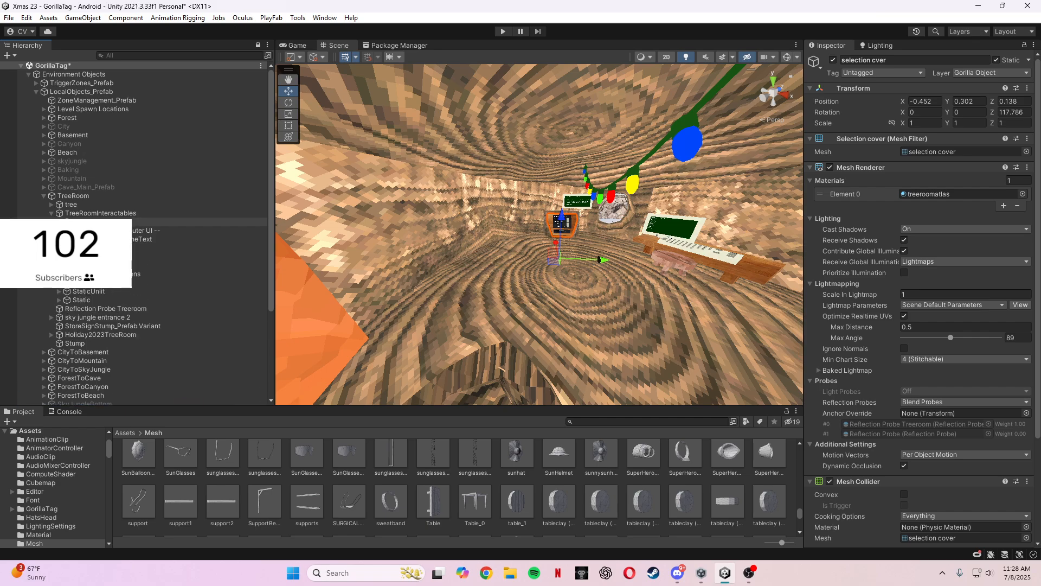
left_click(59, 222)
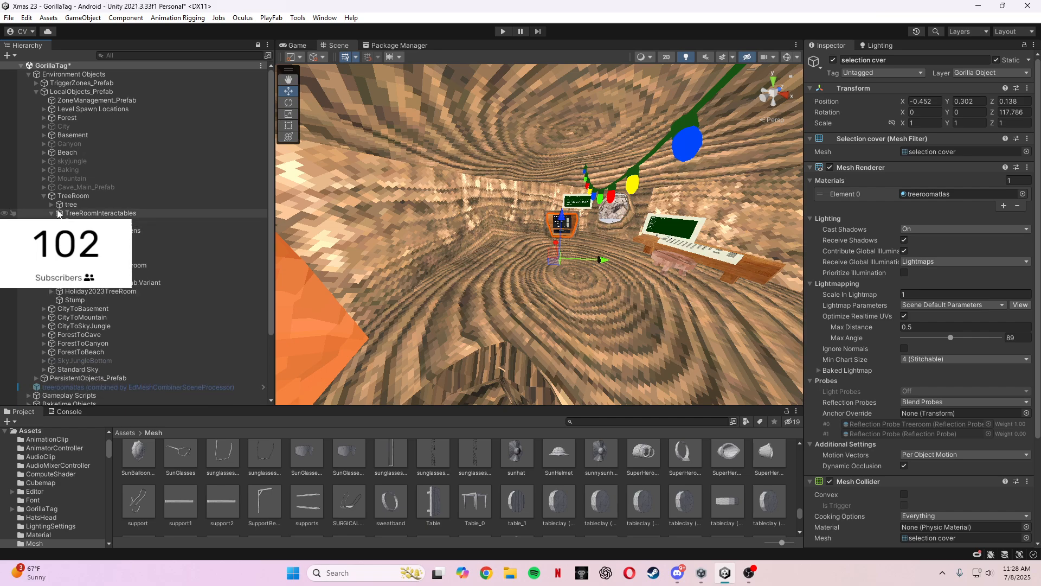
left_click(52, 206)
left_click(52, 207)
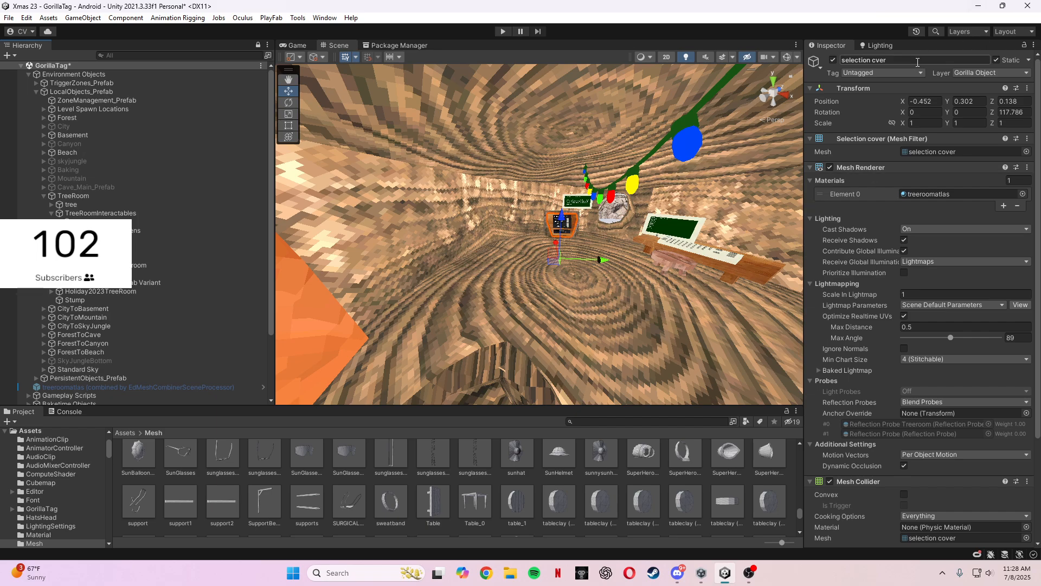
Search the hierarchy for "selection cver", select the one under modeselectbox, and clear the search
left_click(865, 58)
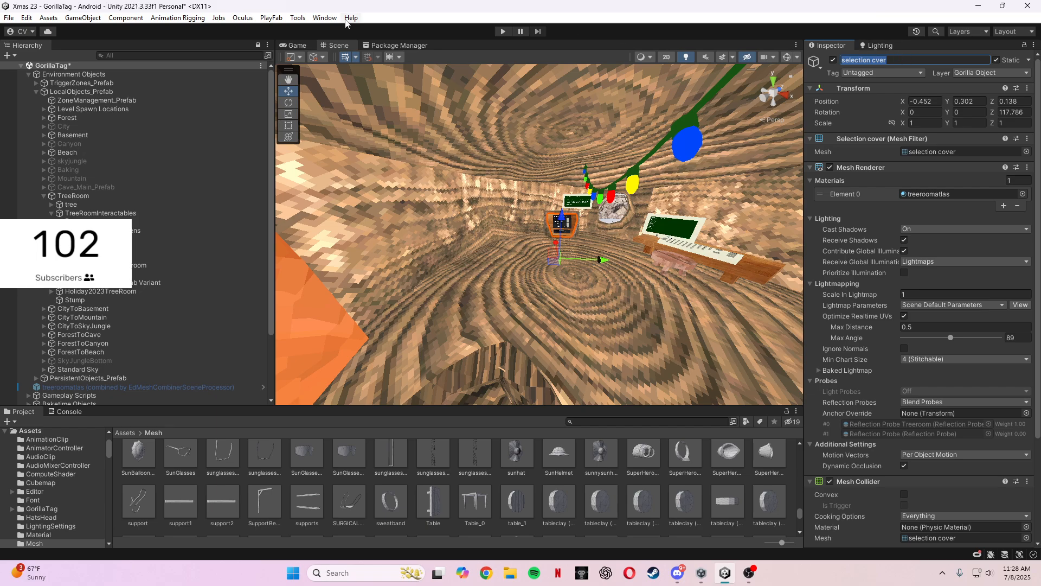
left_click(211, 56)
type("selection cver")
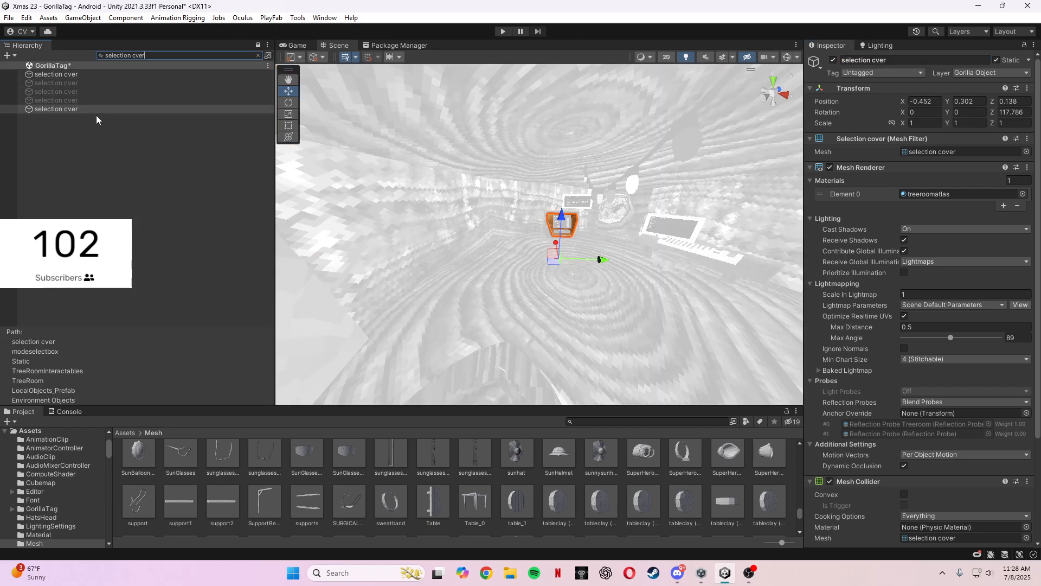
left_click(86, 114)
left_click(85, 110)
left_click(257, 56)
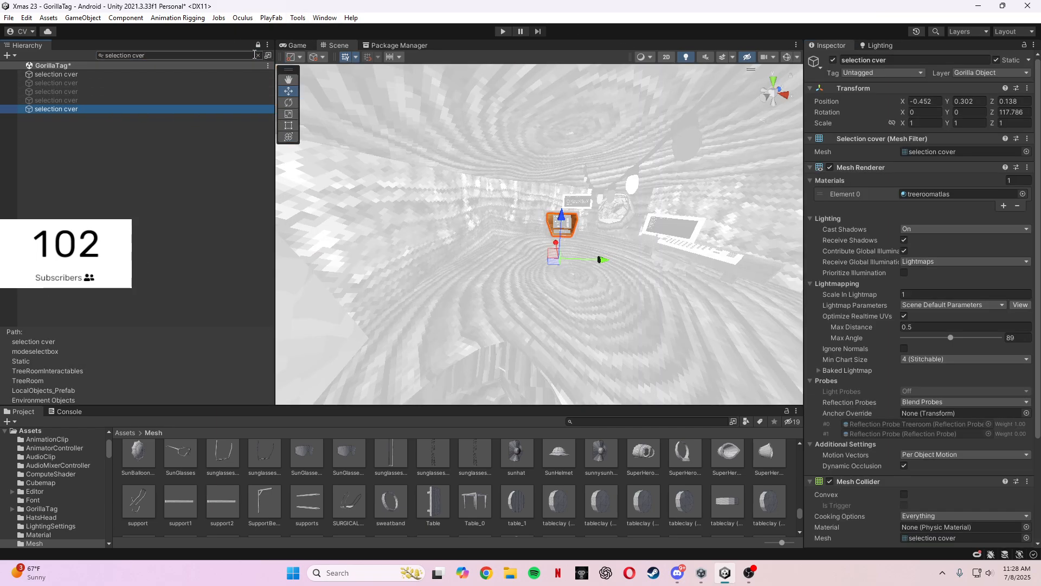
Select the parent modeselectbox, move it to about X 16.15, Y 12.9, and check which child objects it contains
left_click(111, 283)
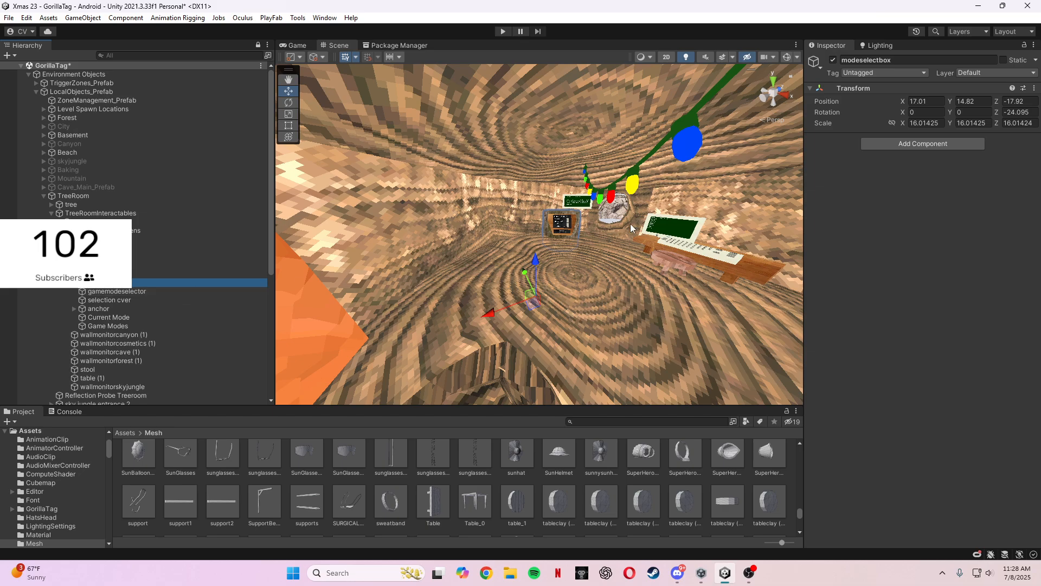
left_click_drag(524, 275, 512, 298)
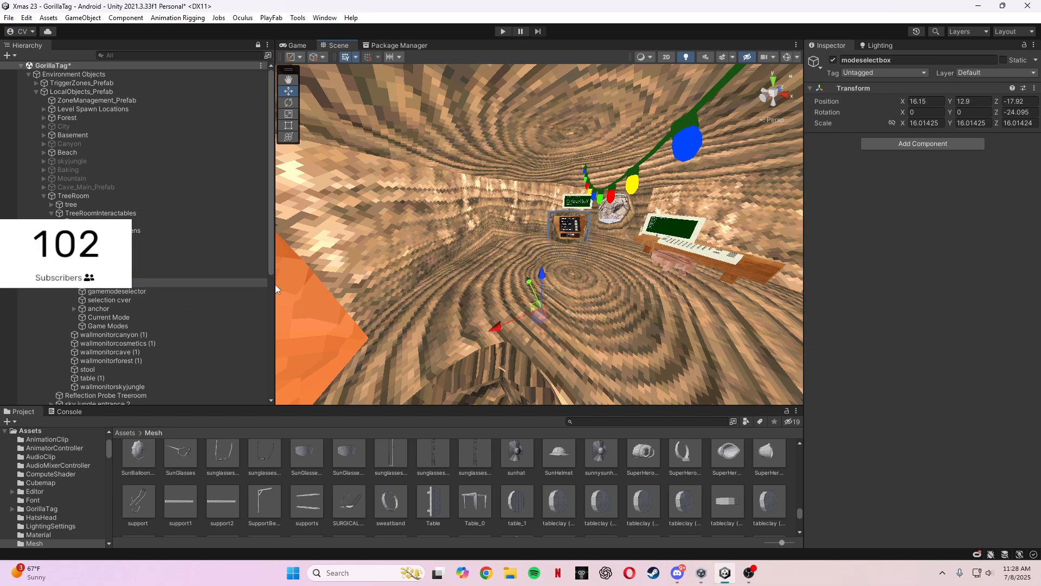
left_click(159, 291)
left_click(148, 301)
left_click(144, 309)
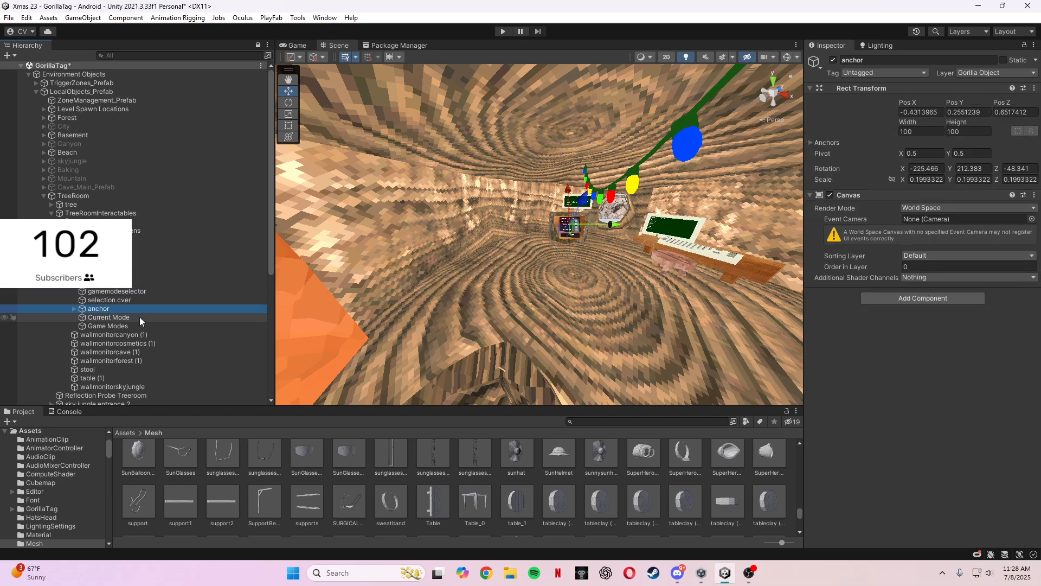
left_click(100, 283)
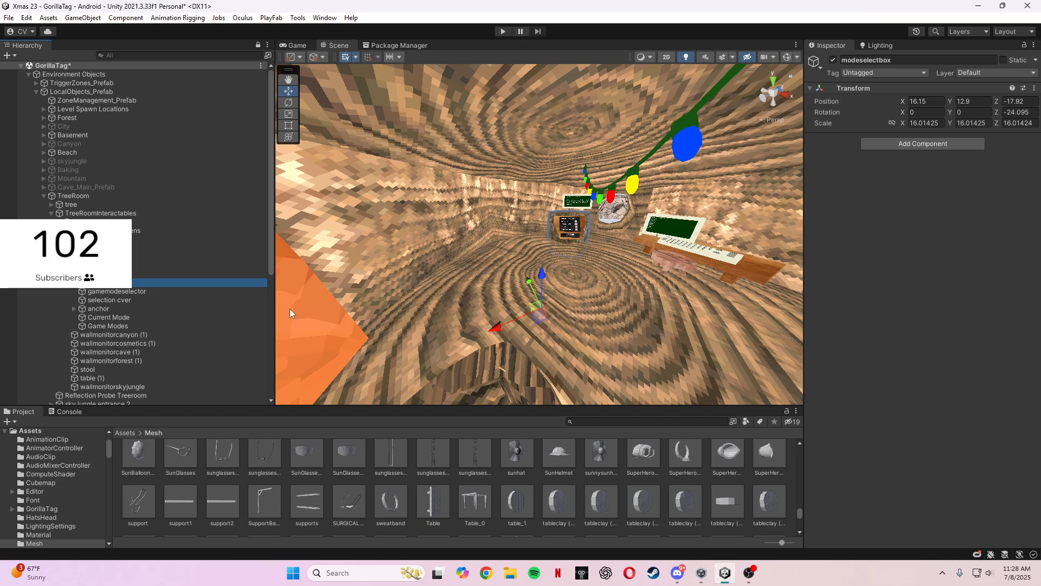
Move modeselectbox across the tree room towards the store entrance, to about X -2.7, Y -5.4, Z -13.45
left_click(287, 104)
right_click_drag(597, 220, 622, 235)
left_click(290, 92)
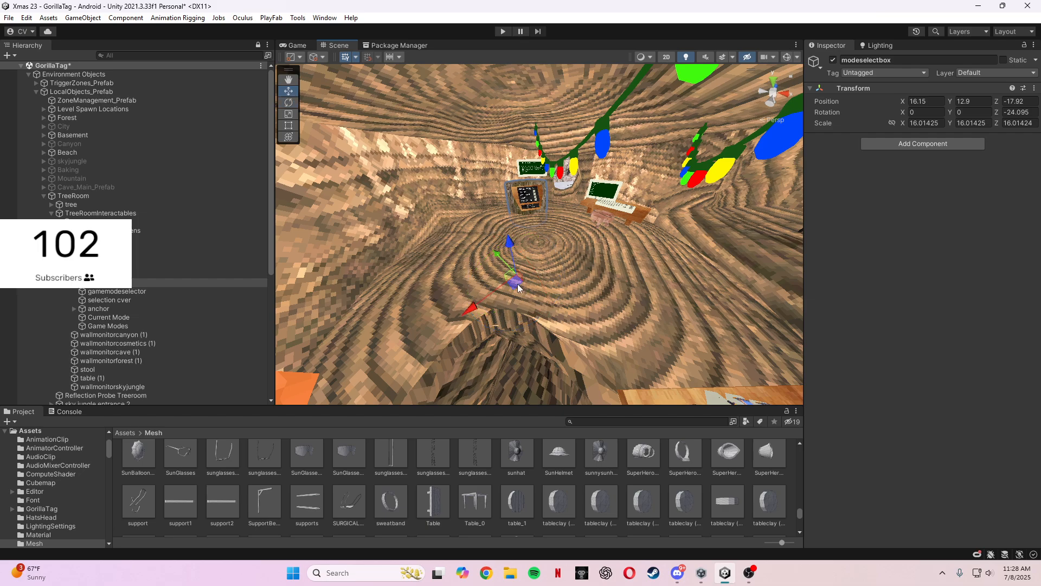
left_click_drag(500, 262, 595, 274)
right_click_drag(594, 273, 600, 270)
key("s")
left_click_drag(505, 359, 623, 316)
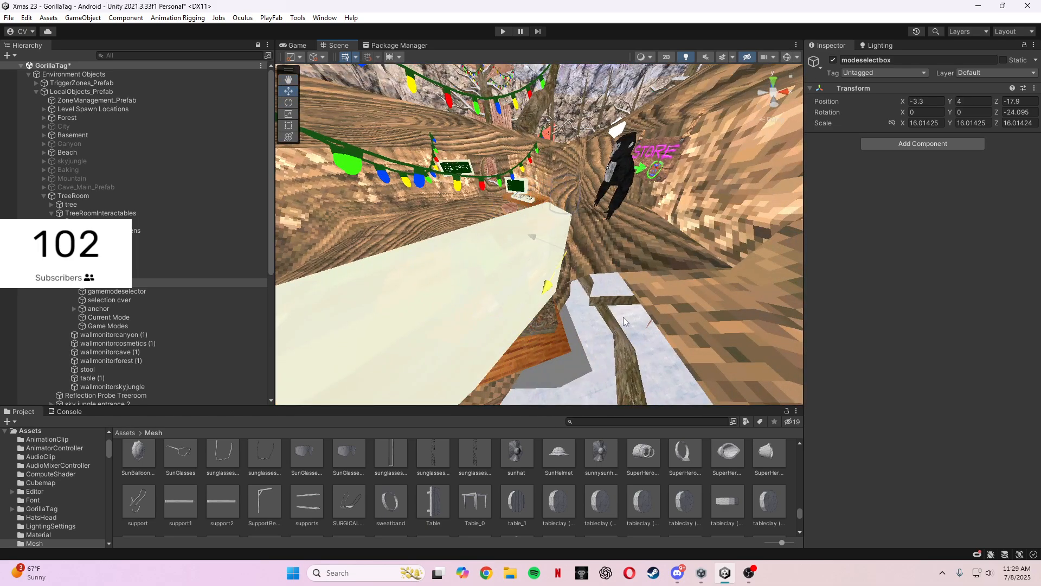
left_click_drag(551, 248, 623, 314)
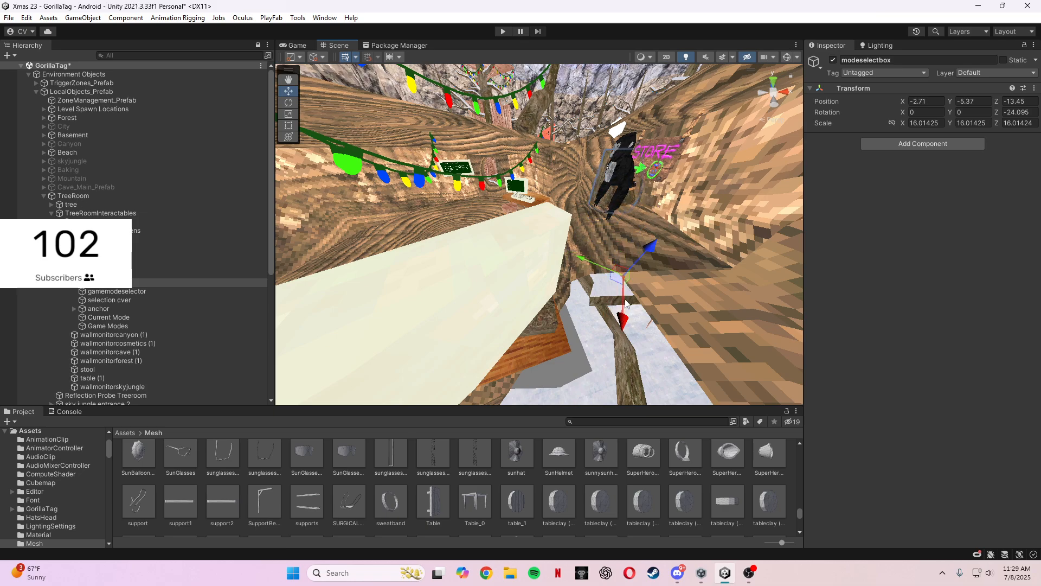
Rotate modeselectbox about its Z axis to about 61 degrees so the game mode selector faces into the room
key("w")
right_click_drag(624, 313, 606, 196)
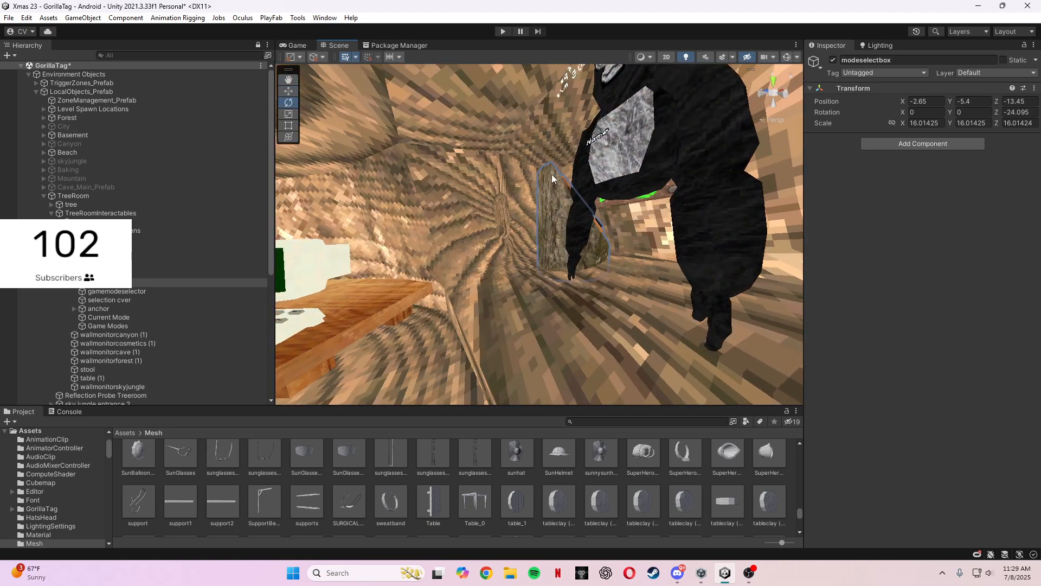
key("s")
right_click_drag(497, 174, 599, 263)
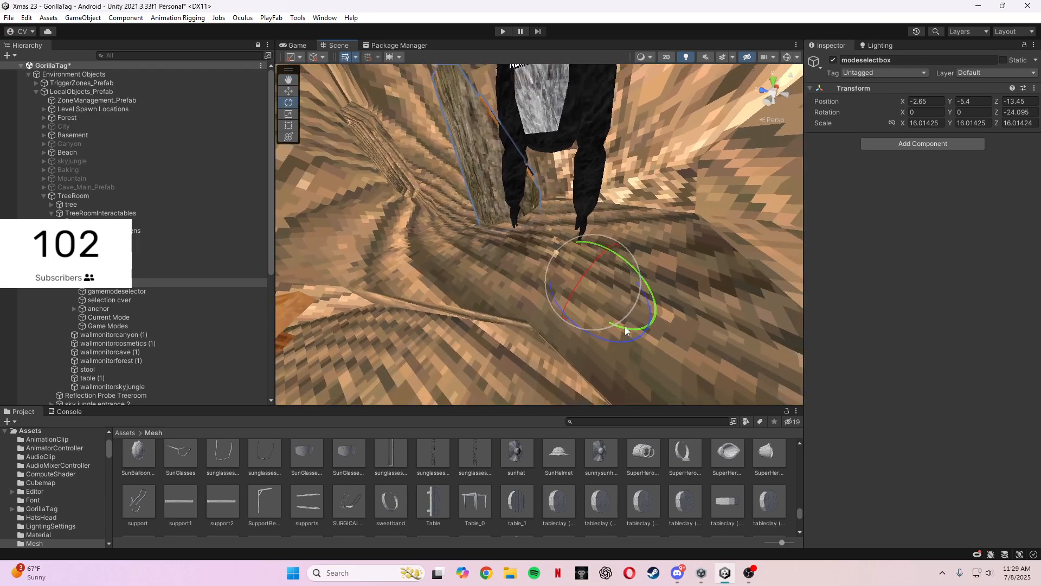
scroll(623, 330, "down", 3)
left_click_drag(610, 326, 421, 197)
right_click_drag(420, 196, 575, 257)
Move modeselectbox to the wall by the store sign, about X -2.29, Y 4.18, Z -9.43, and scale it uniformly to about 9.98
key("w")
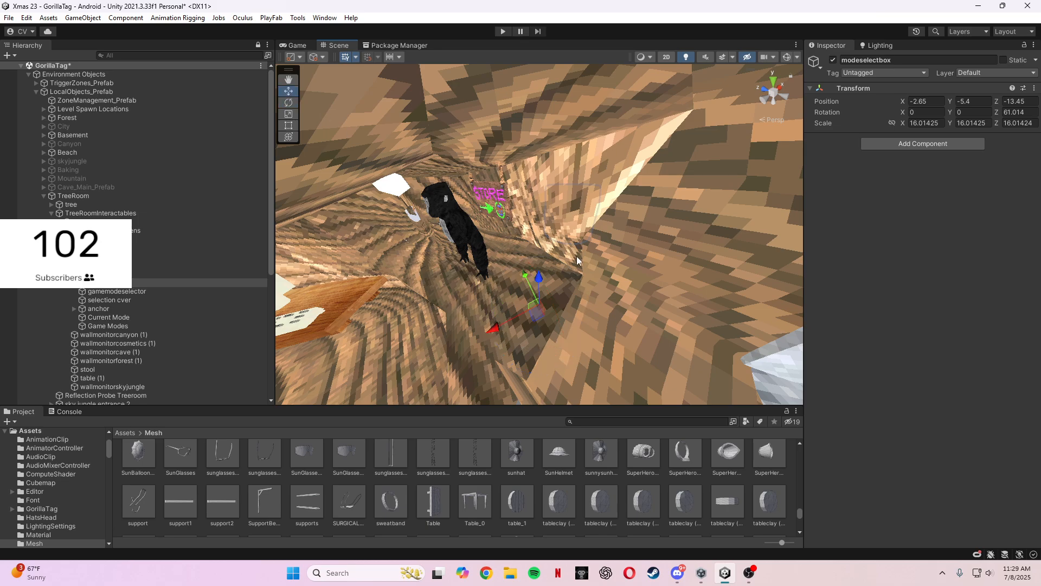
left_click_drag(493, 281, 385, 269)
right_click_drag(385, 269, 517, 339)
left_click_drag(500, 334, 520, 364)
right_click_drag(545, 214, 515, 274)
left_click_drag(514, 277, 522, 226)
key("w")
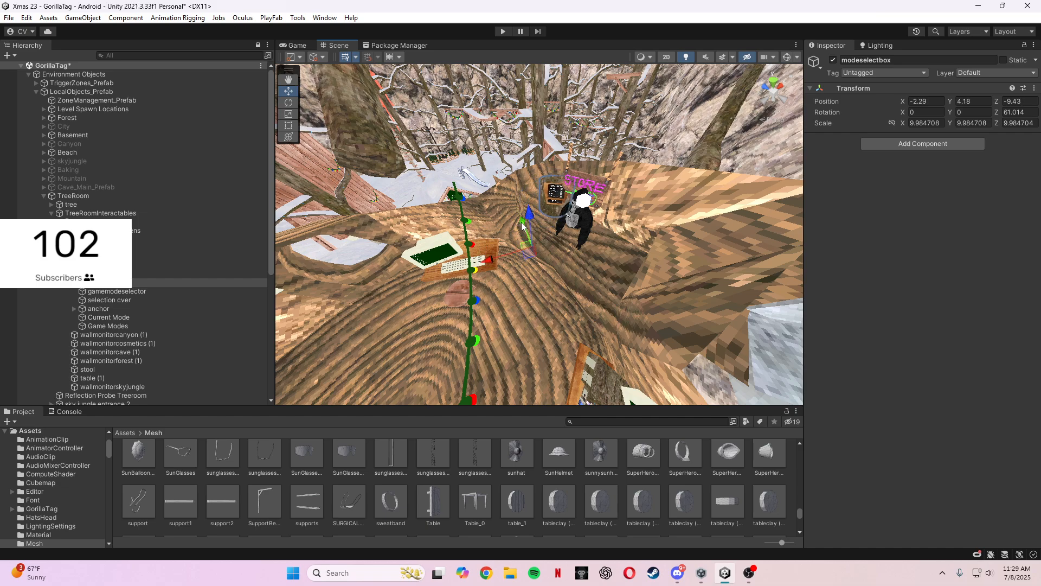
Reselect modeselectbox in the hierarchy and nudge it along the wall to about X -1.89, Y 4.9
left_click(533, 239)
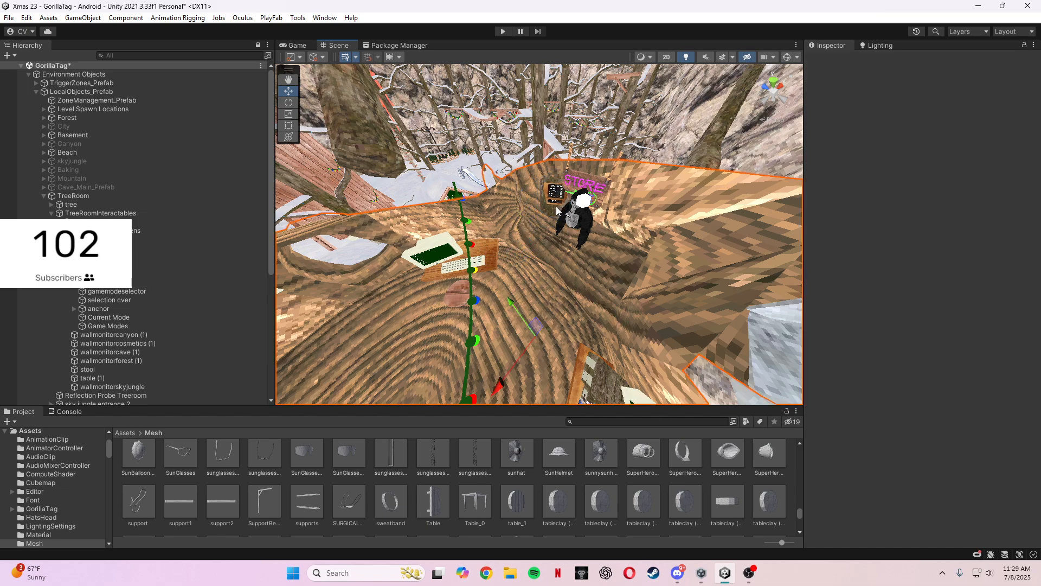
left_click(234, 282)
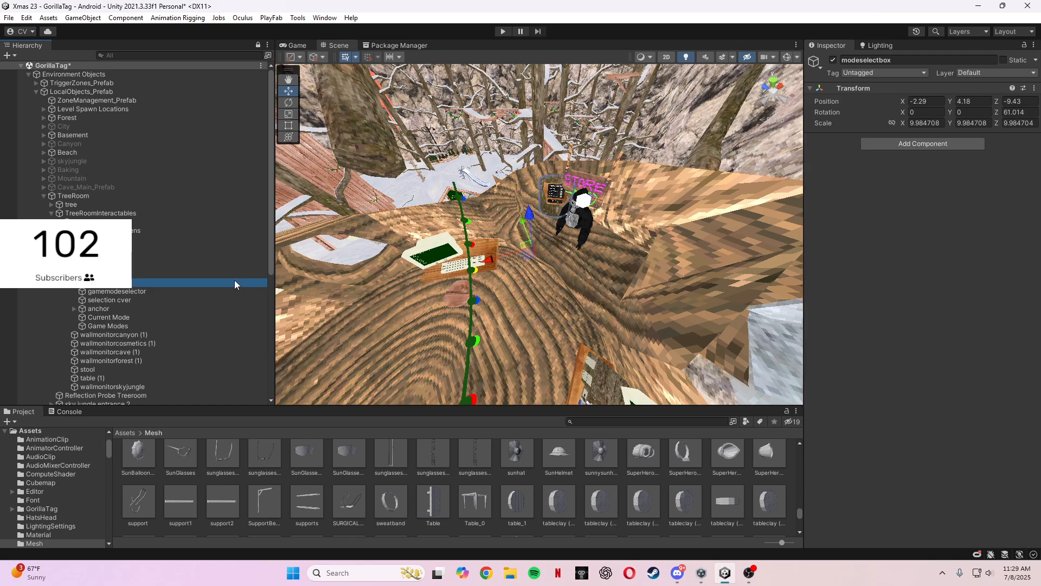
left_click_drag(489, 261, 482, 263)
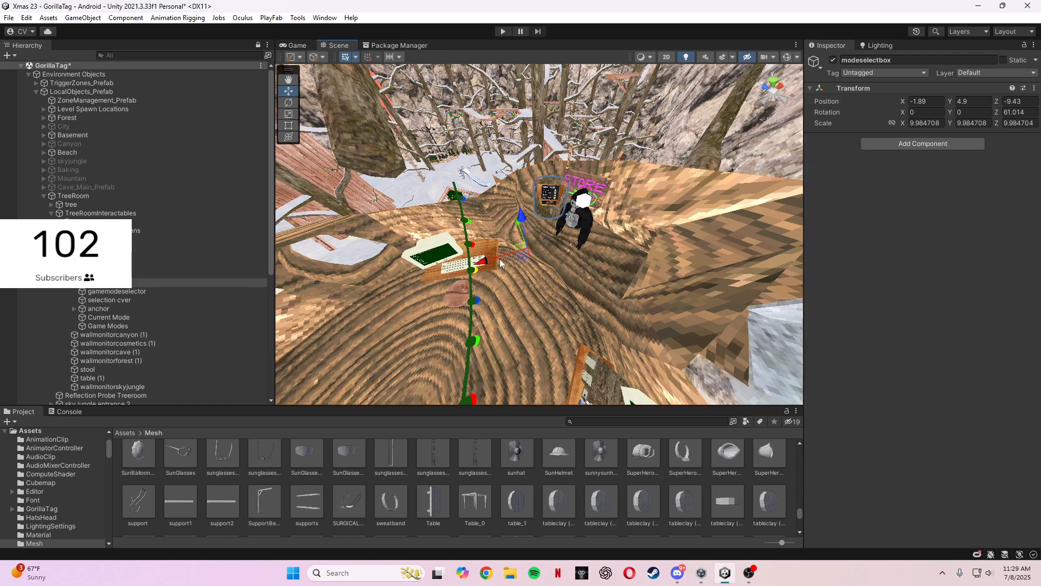
Shrink modeselectbox uniformly to a scale of about 6.97
key("w")
right_click_drag(482, 263, 491, 223)
key("r")
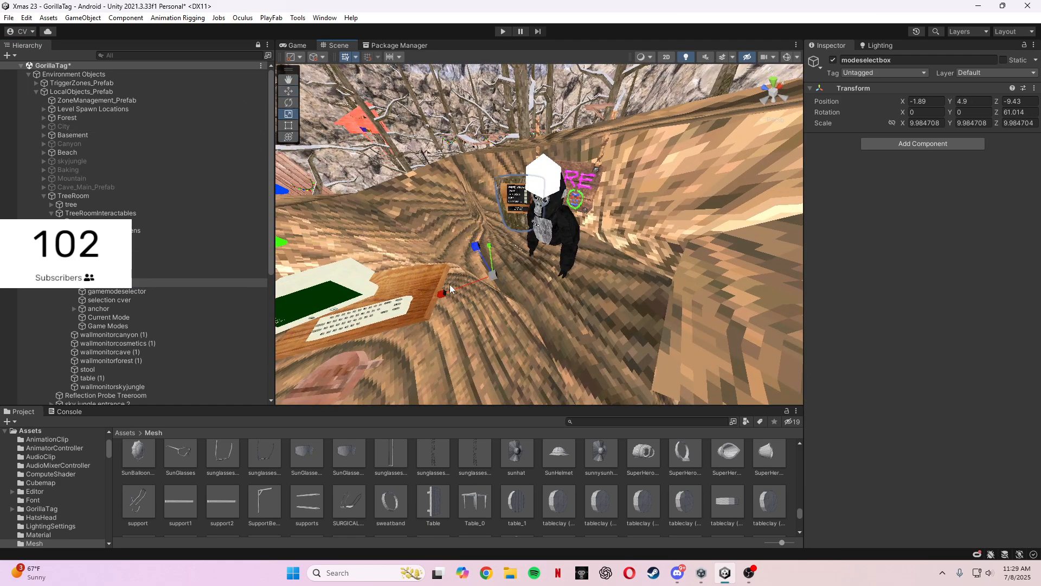
left_click_drag(494, 278, 482, 293)
right_click_drag(483, 292, 515, 243)
key("s")
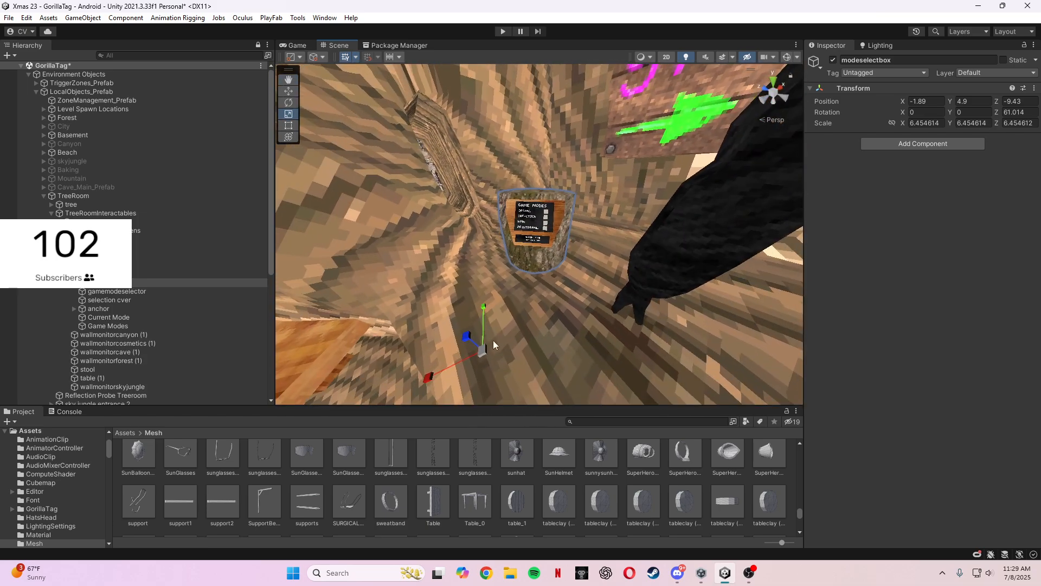
left_click_drag(485, 352, 432, 276)
Move the shrunken modeselectbox against the wall below the store sign, to about X -3.93, Y 3.78, and check its placement
key("w")
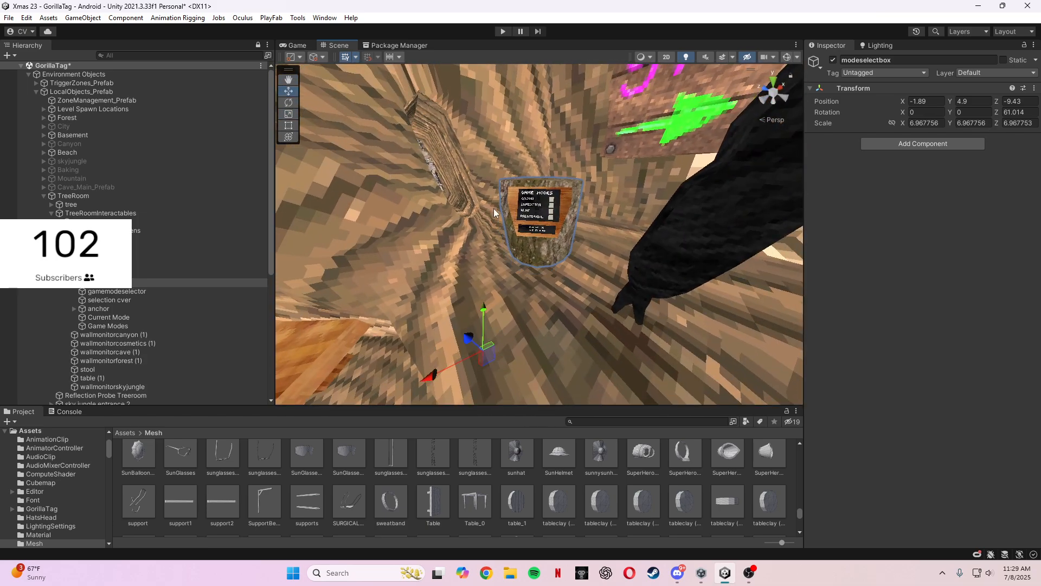
left_click_drag(484, 342, 477, 308)
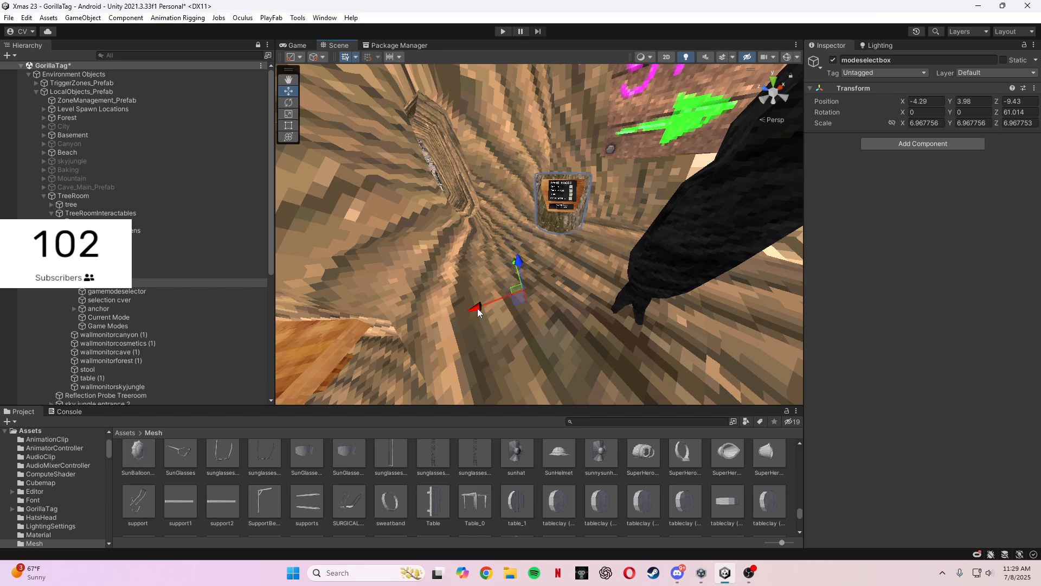
left_click_drag(517, 268, 519, 280)
right_click_drag(580, 259, 488, 233)
key("w")
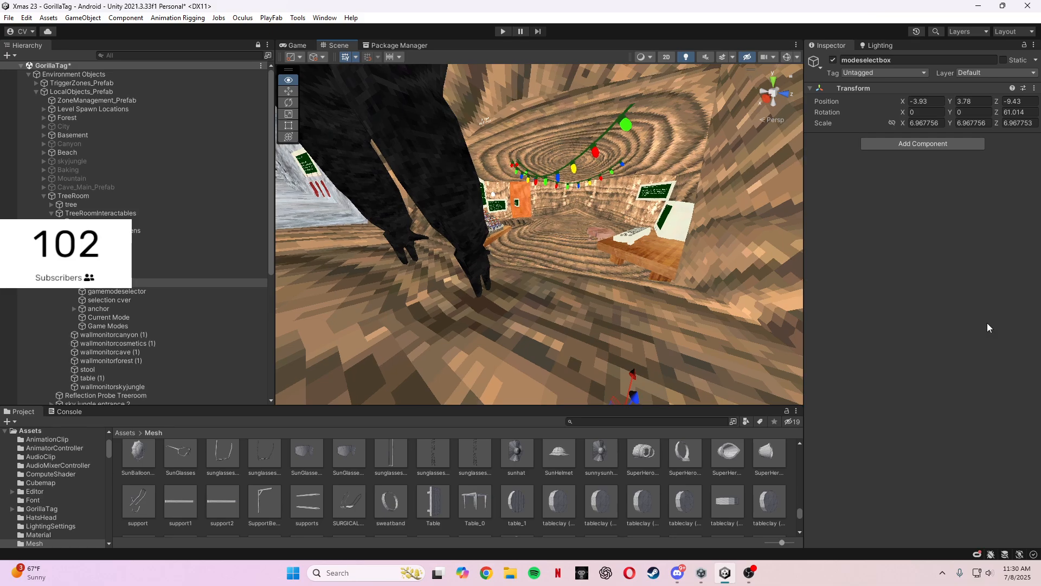